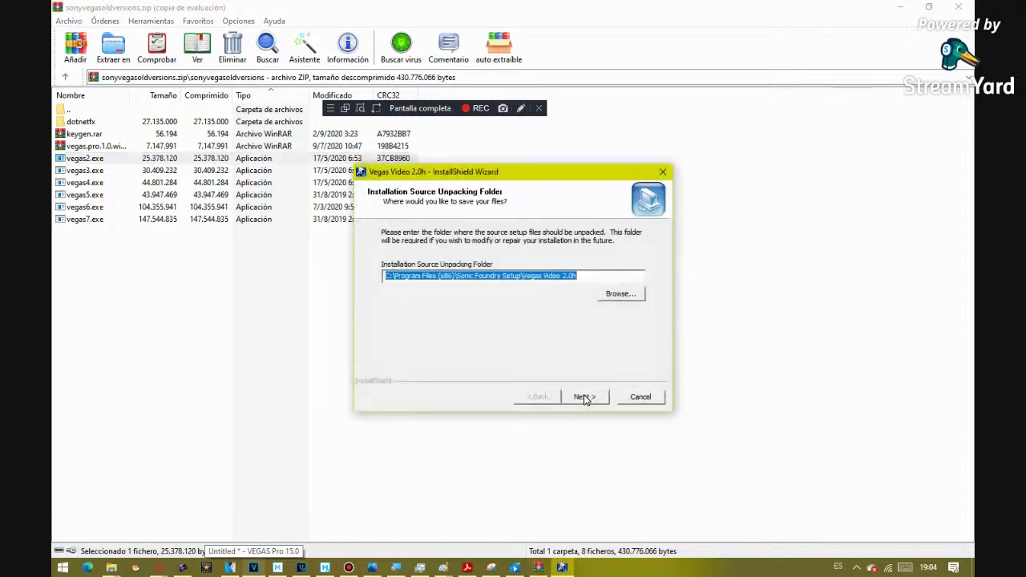
- Unpack the Vegas Video 2.0 setup files to the default Sonic Foundry Setup folder and pass the Welcome page
left_click(584, 398)
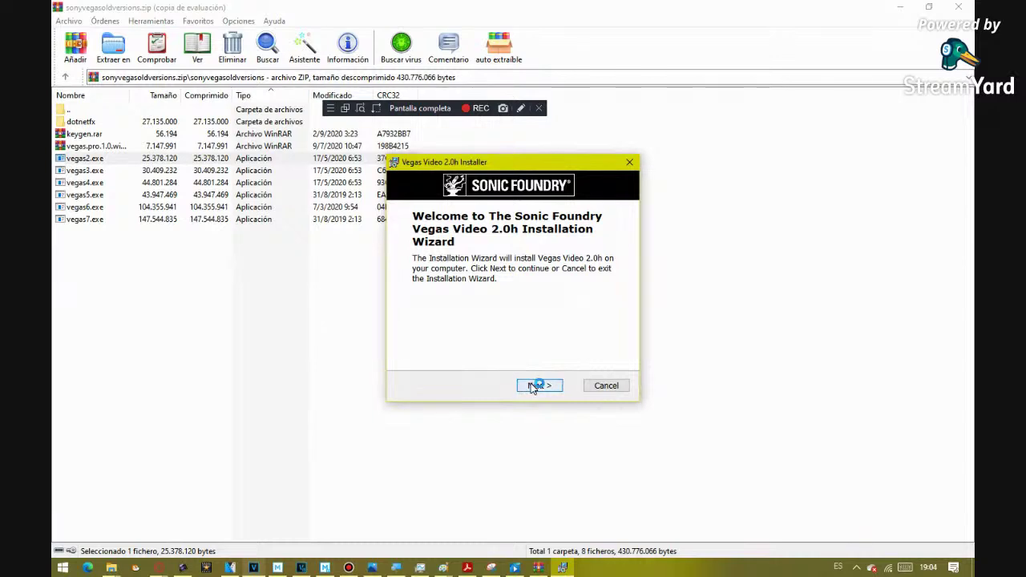
left_click(535, 385)
- Accept the licence agreement and fill in the customer user name and organization
left_click(421, 346)
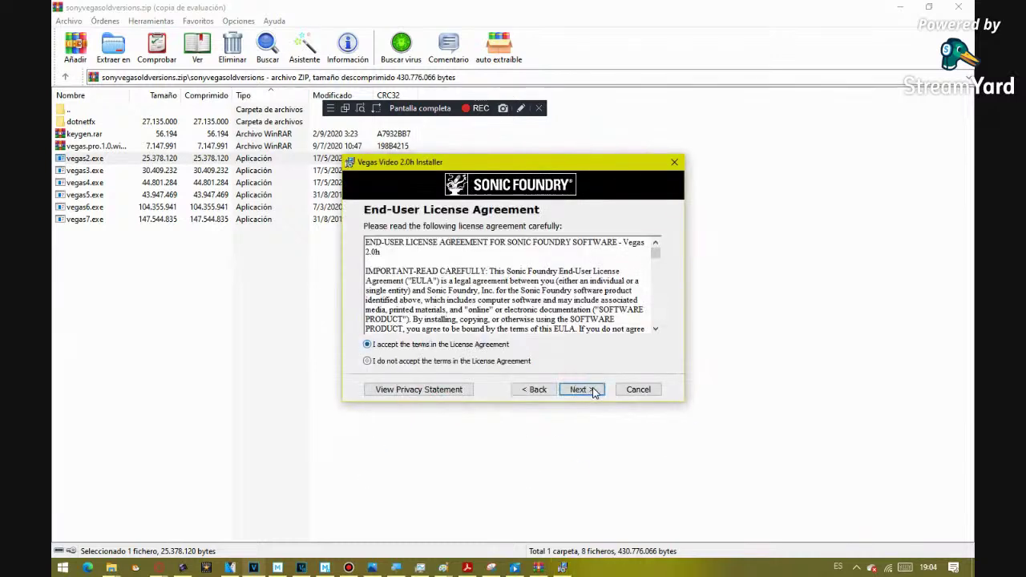
left_click(582, 388)
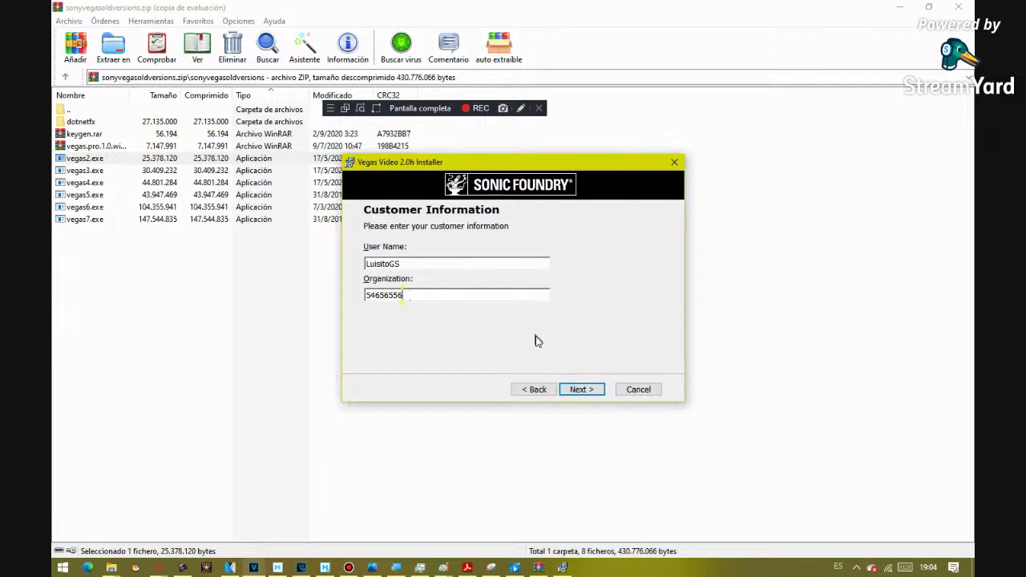
left_click(584, 391)
- Keep the default destination folder and install Vegas Video 2.0h to completion
left_click(584, 392)
left_click(576, 391)
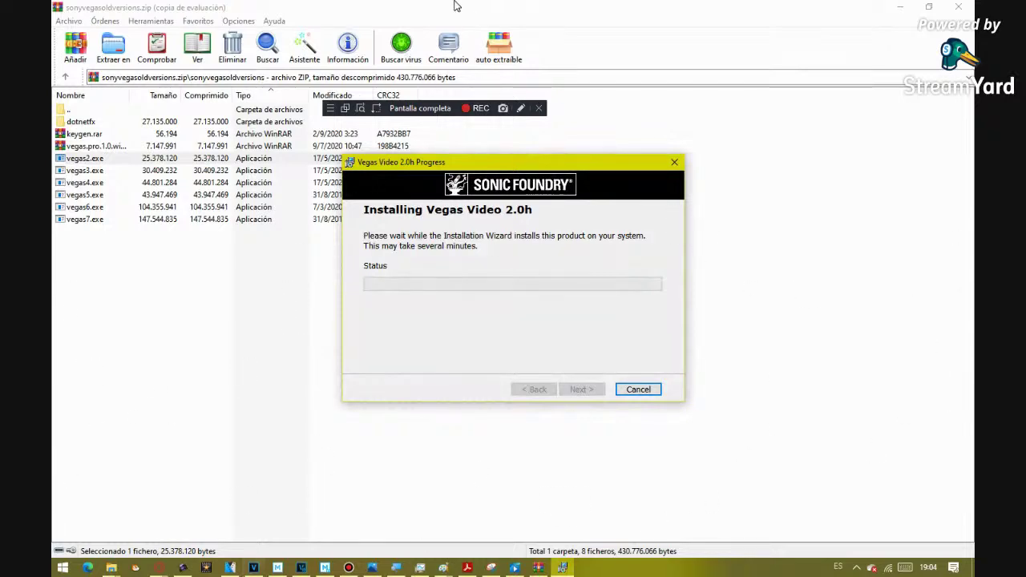
left_click_drag(424, 163, 454, 188)
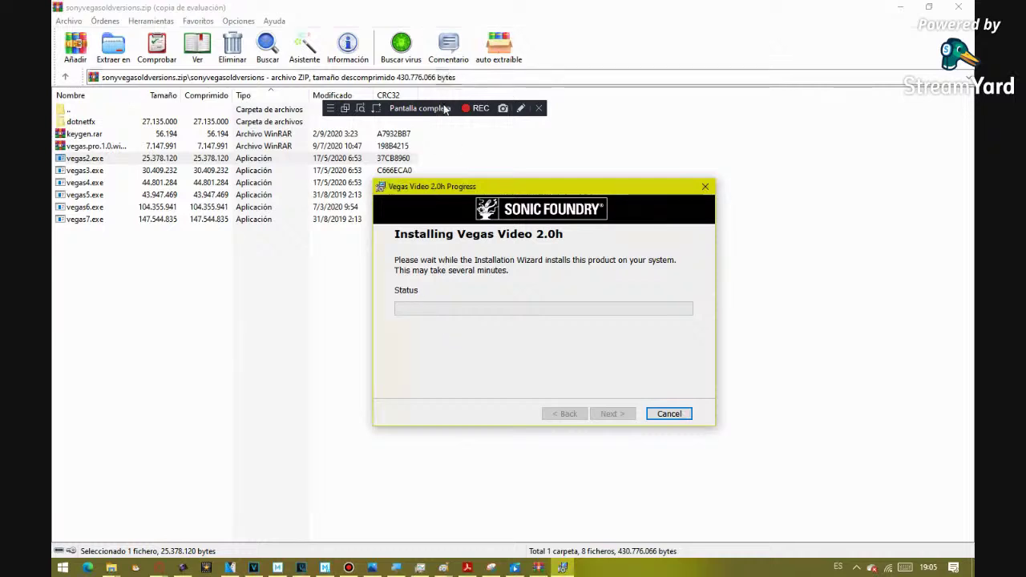
left_click_drag(445, 109, 226, 405)
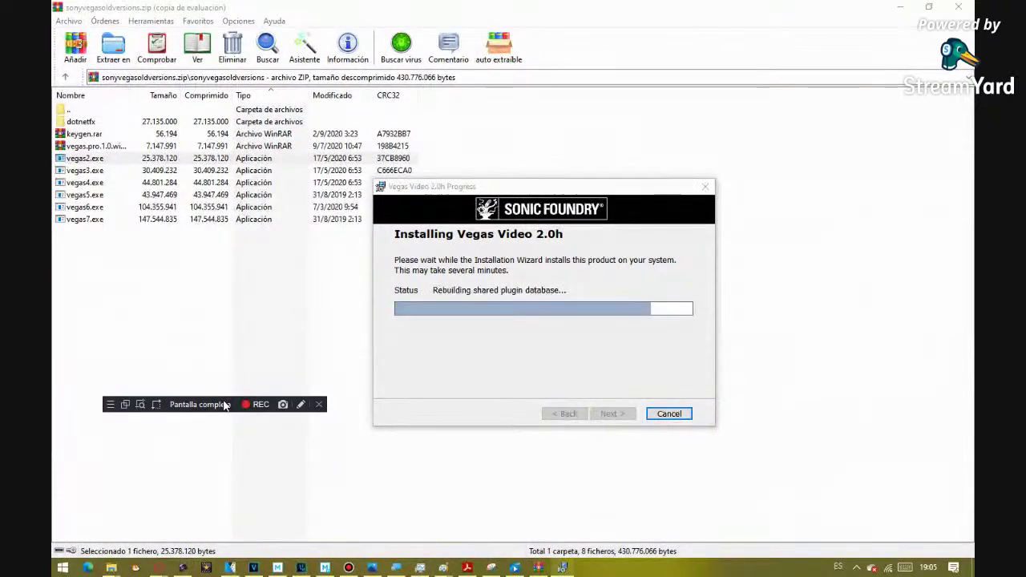
left_click_drag(225, 405, 502, 140)
- Finish the installer and open vegas.pro.1.0.with.crack.rar in WinRAR, dismissing the licence reminder
left_click(562, 416)
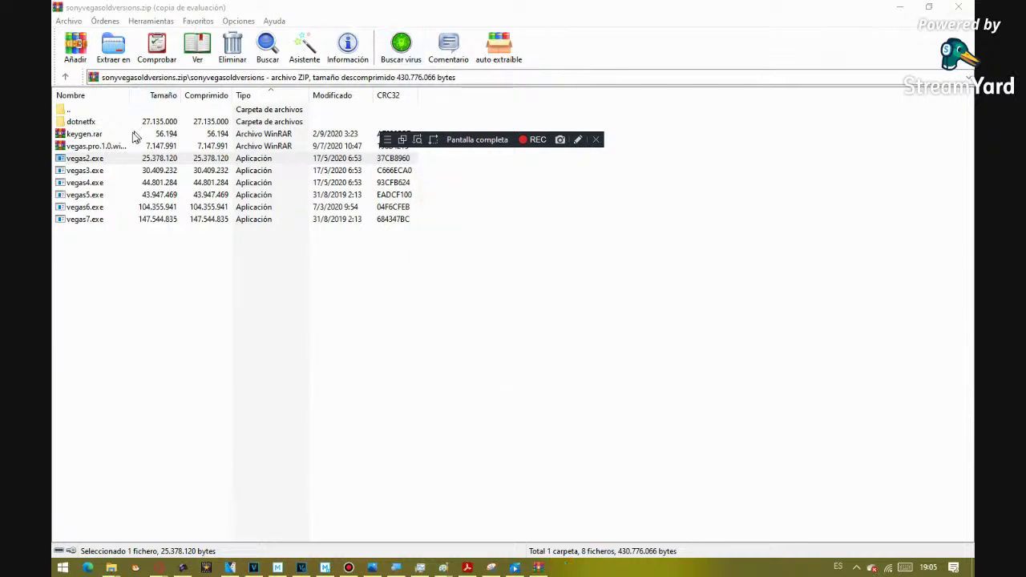
double_click(98, 146)
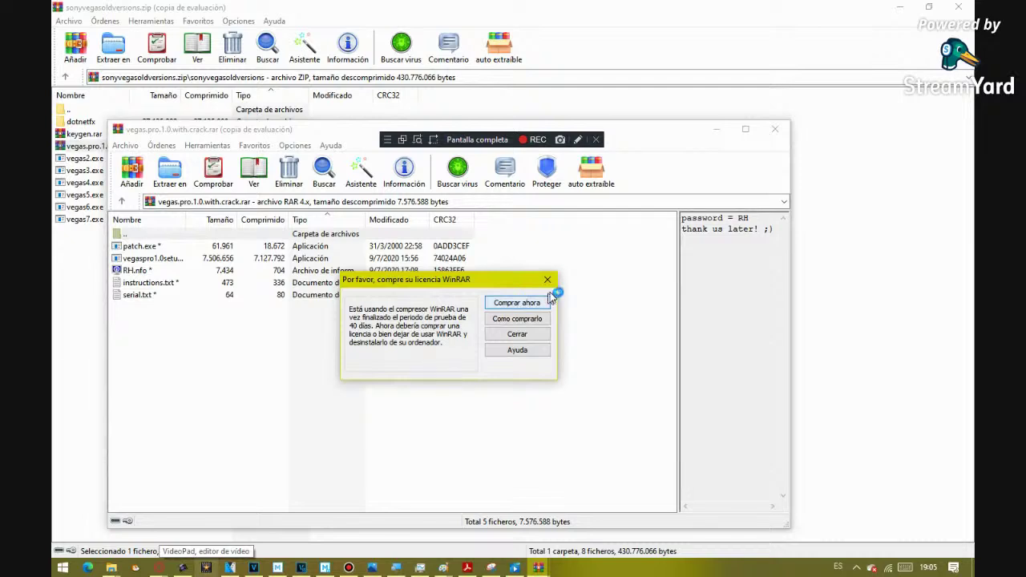
left_click(547, 280)
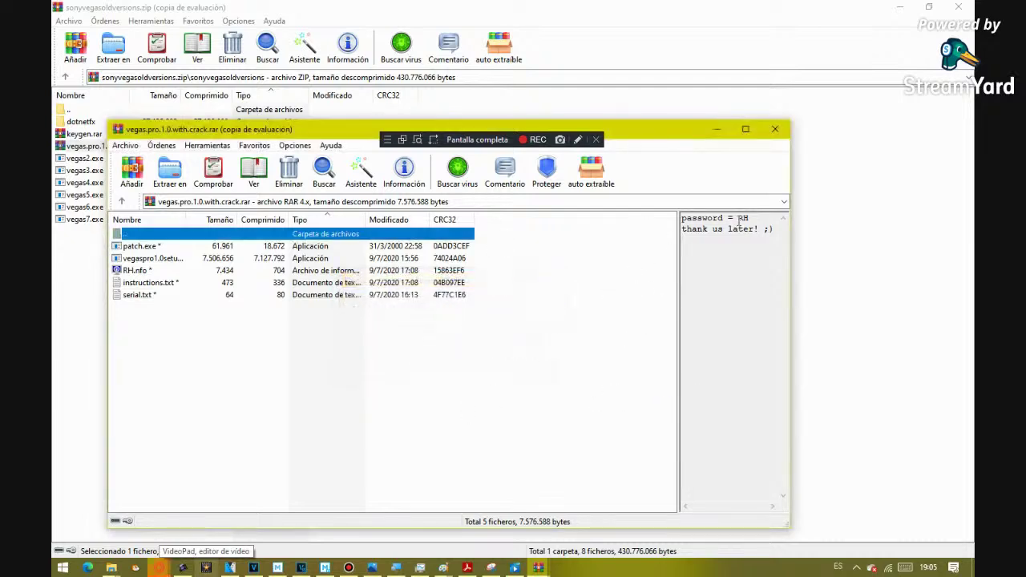
- Run vegaspro1.0setup.exe from the archive, entering the archive password and confirming with Aceptar
double_click(280, 258)
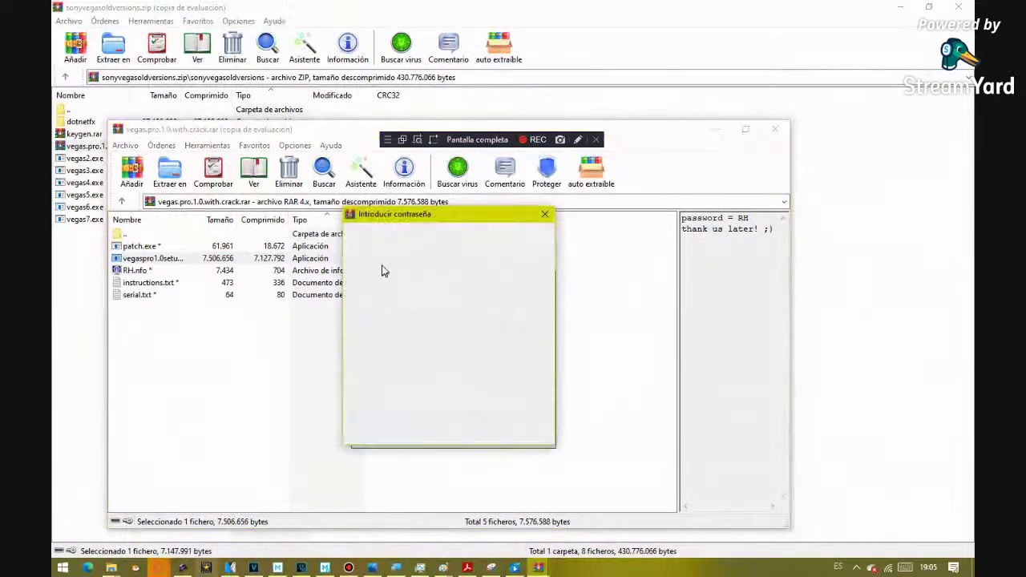
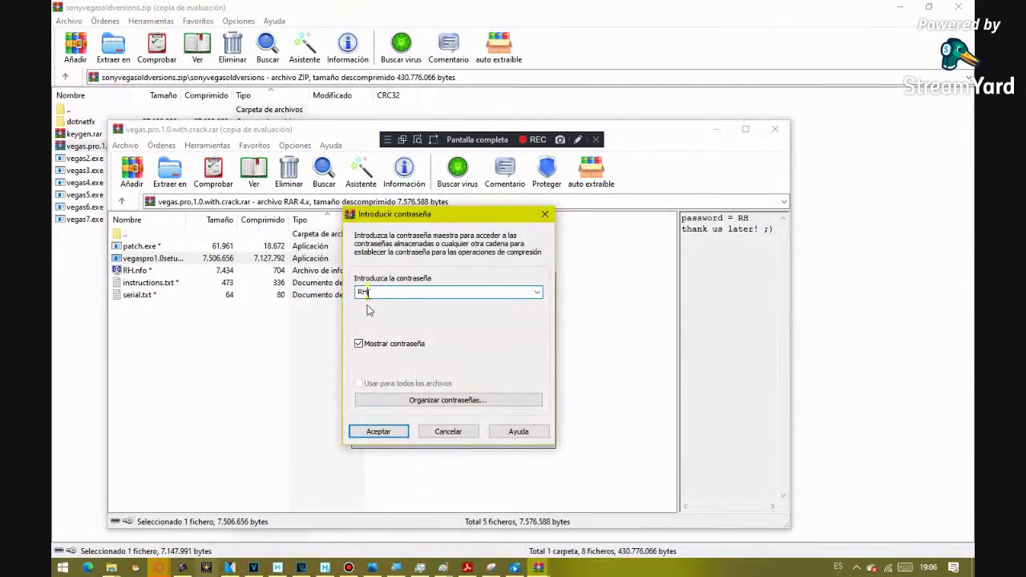
left_click(379, 431)
mouse_move(160, 568)
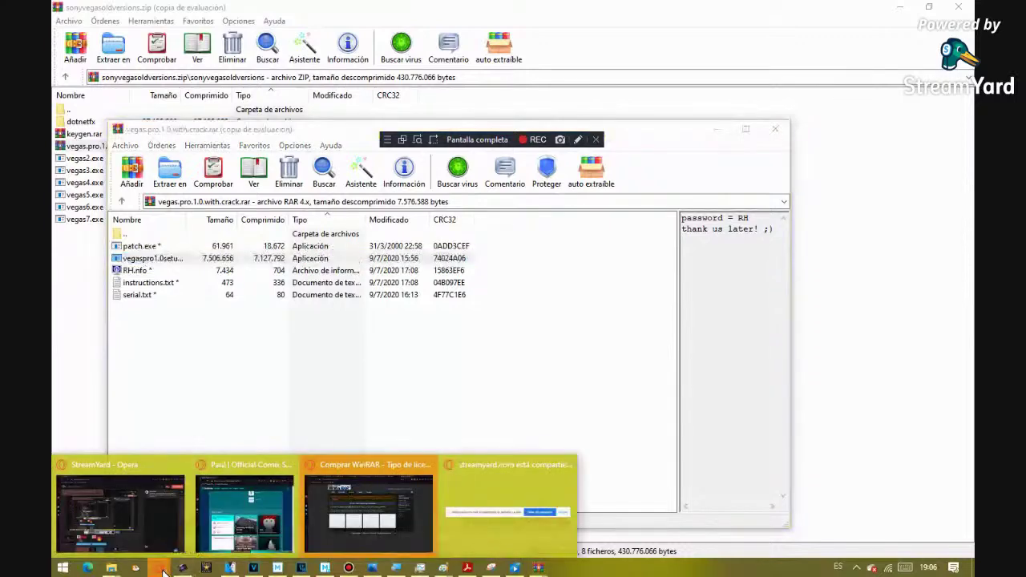
left_click(389, 528)
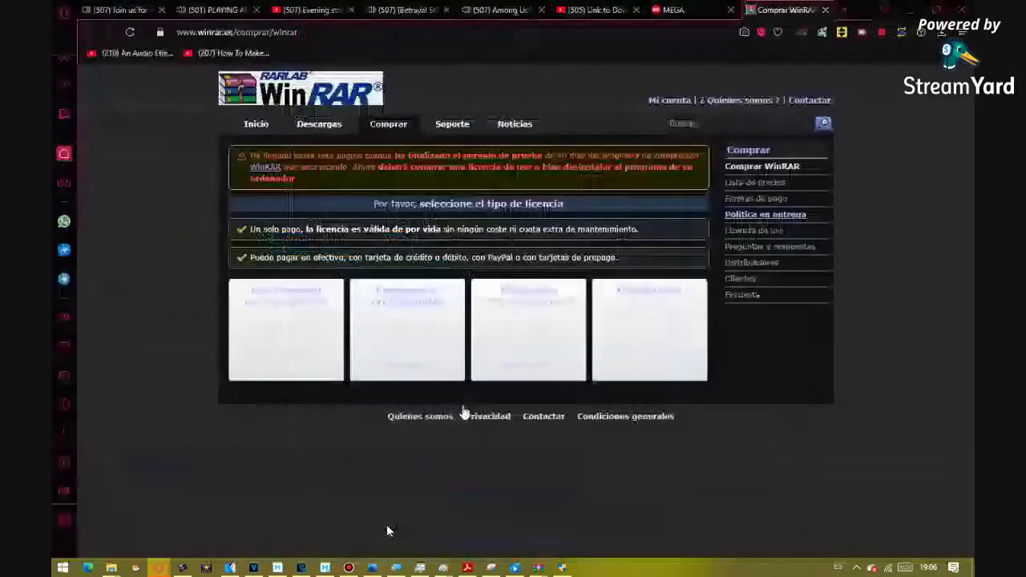
- Close the 'Comprar WinRAR' tab, minimise Opera GX and bring back the Vegas Pro archive window
left_click(826, 10)
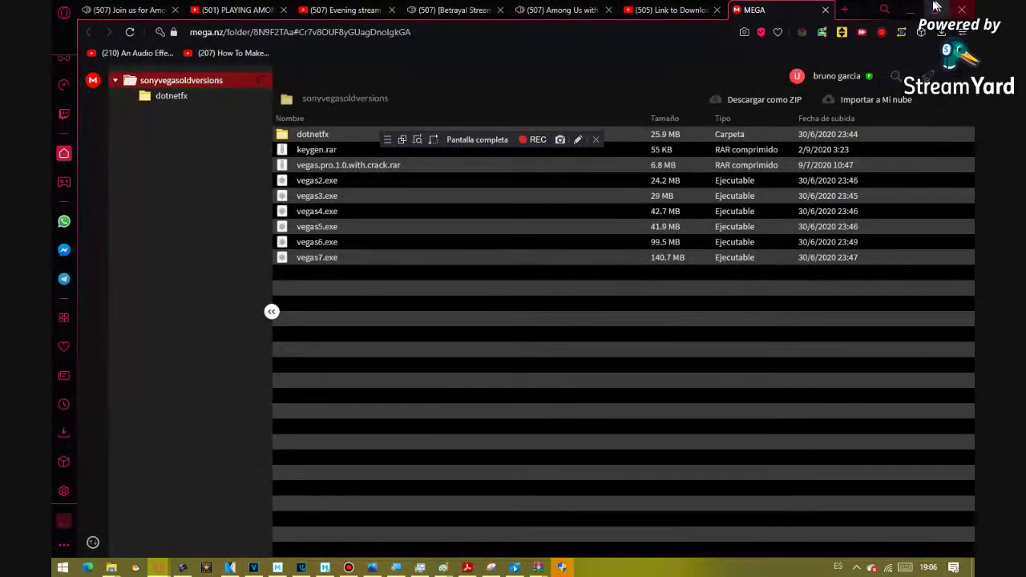
left_click(914, 6)
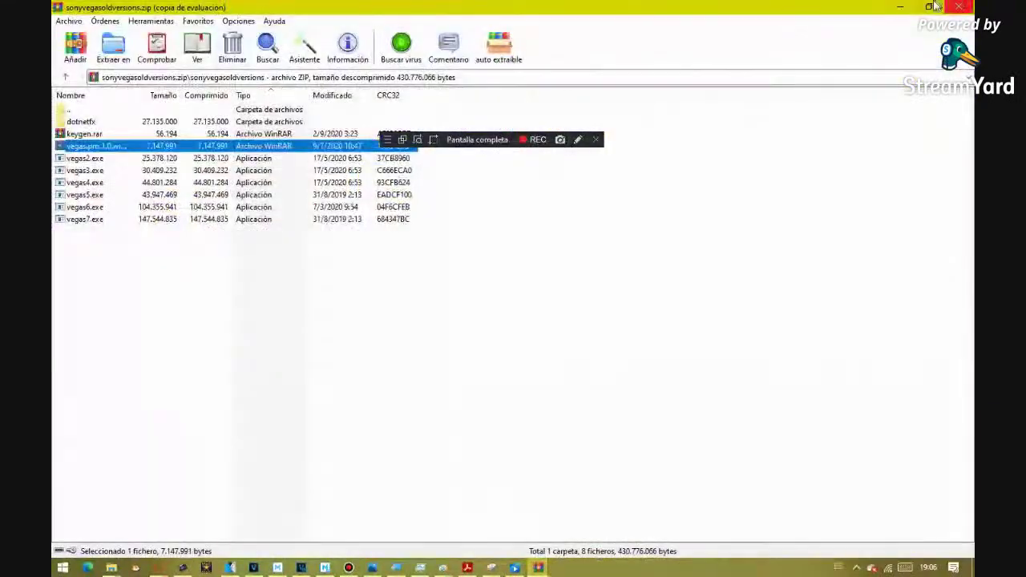
left_click(437, 350)
left_click_drag(489, 267, 926, 238)
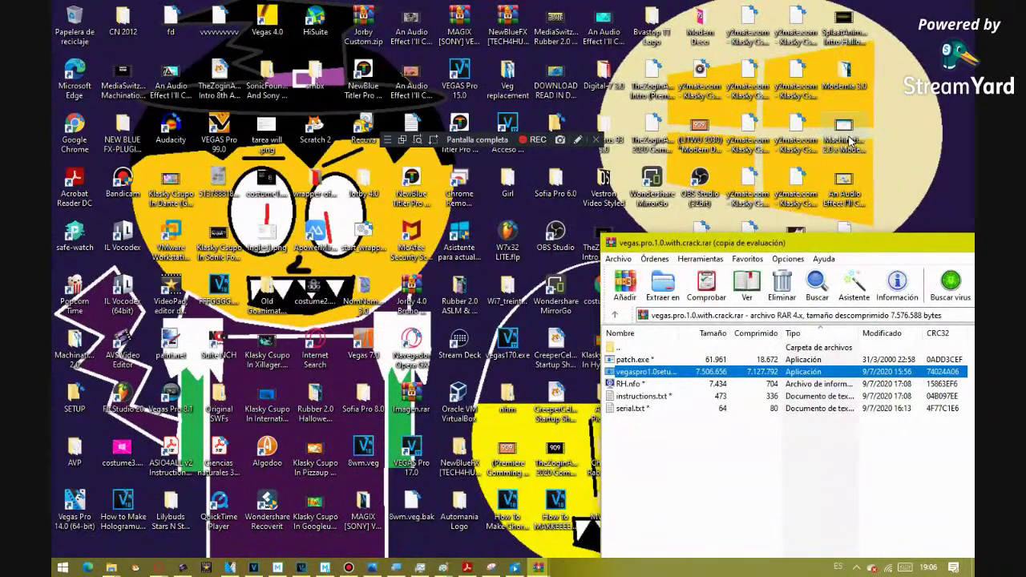
left_click(62, 566)
scroll(111, 478, "down", 5)
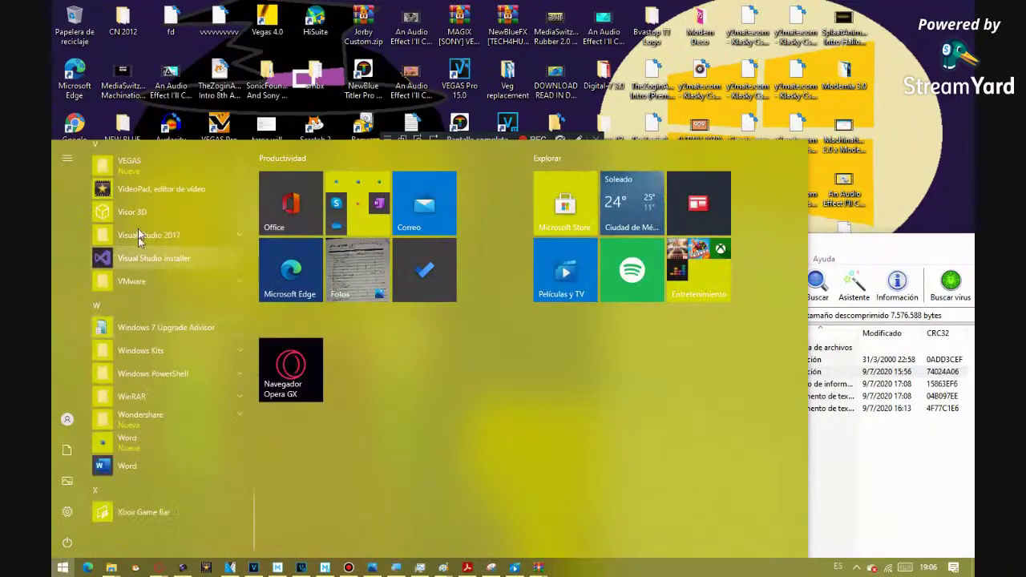
left_click(136, 151)
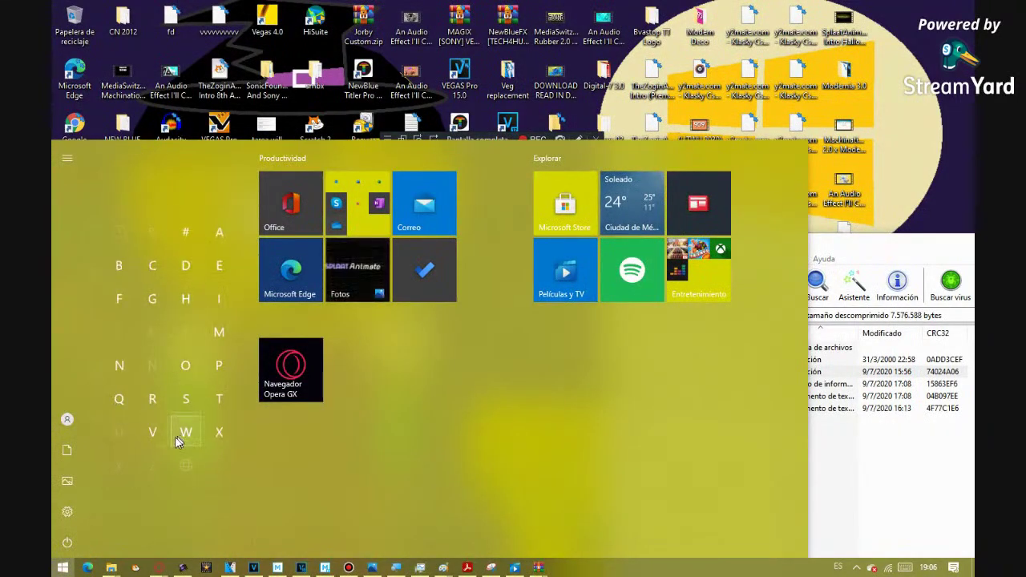
left_click(152, 436)
left_click(139, 178)
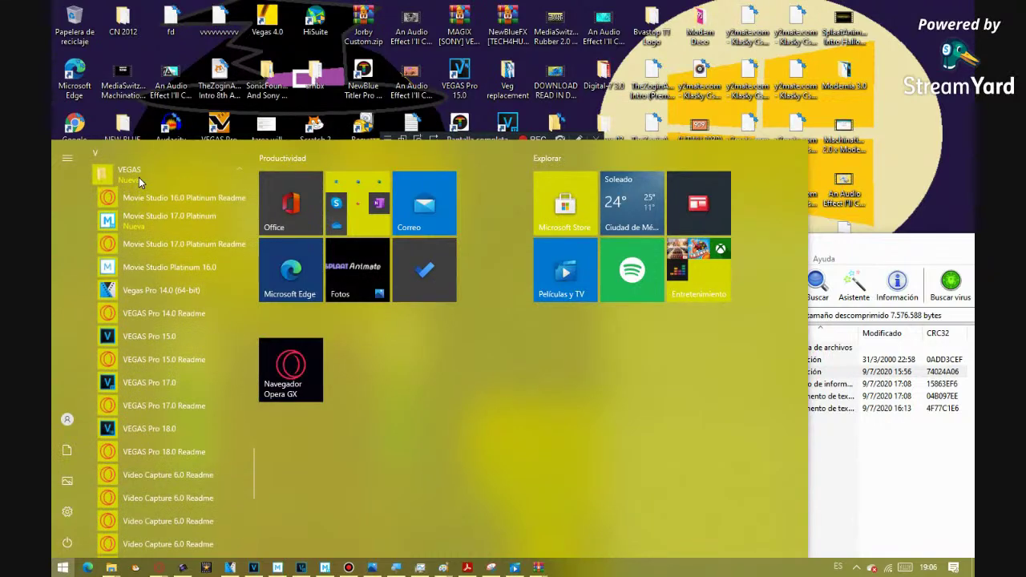
scroll(255, 448, "up", 5)
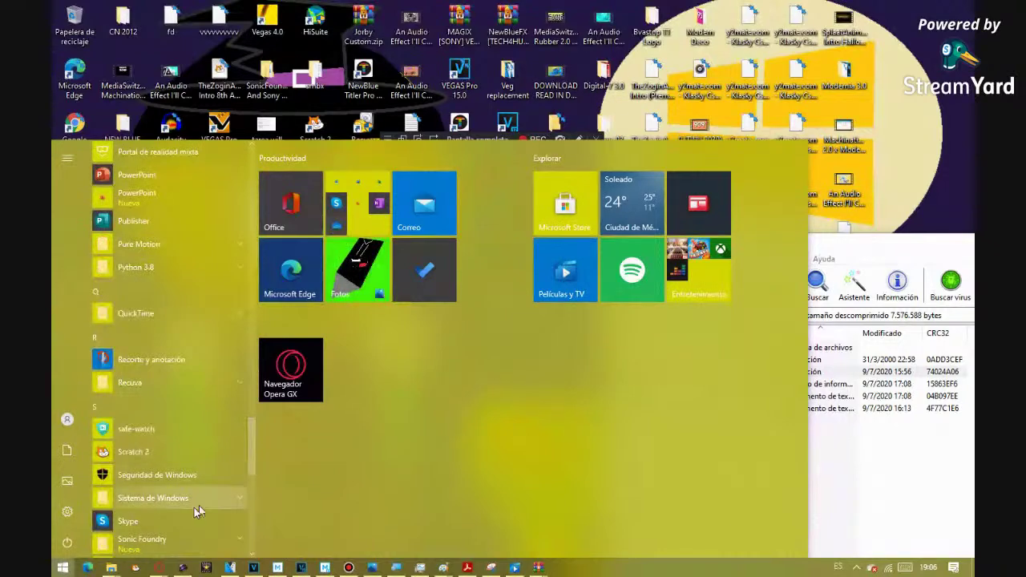
left_click(186, 542)
scroll(253, 450, "down", 3)
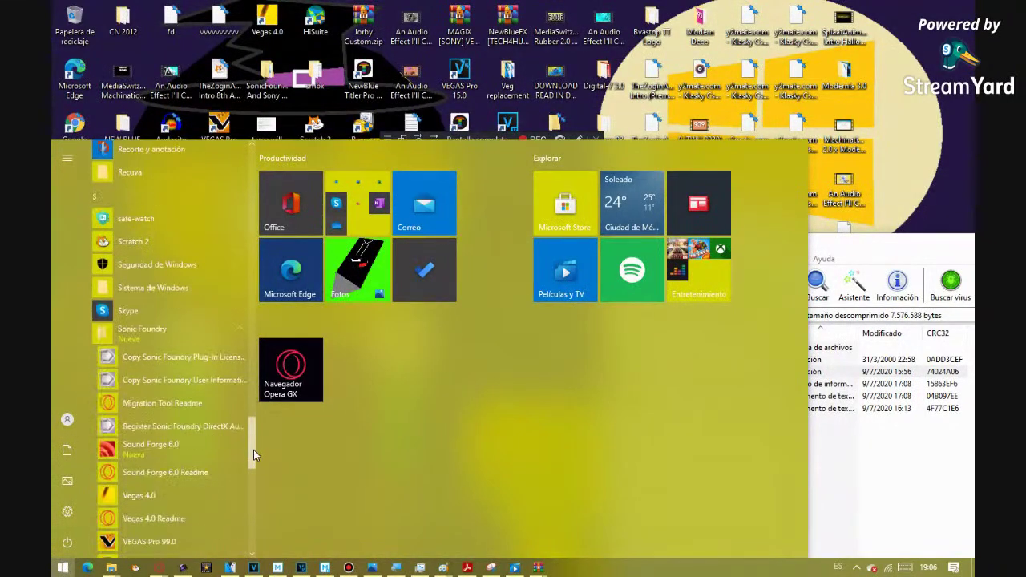
scroll(253, 450, "down", 4)
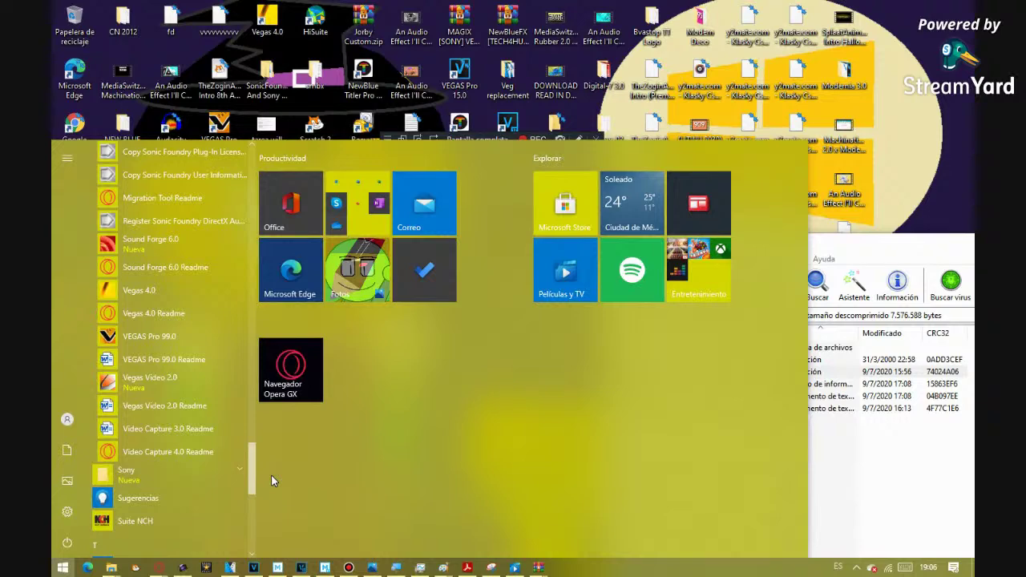
left_click(111, 568)
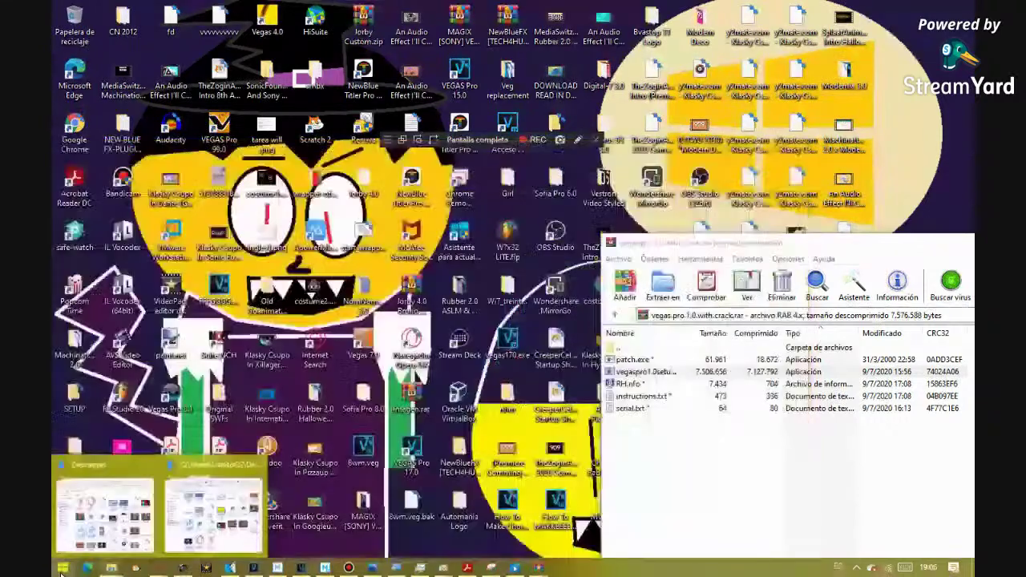
left_click(659, 359)
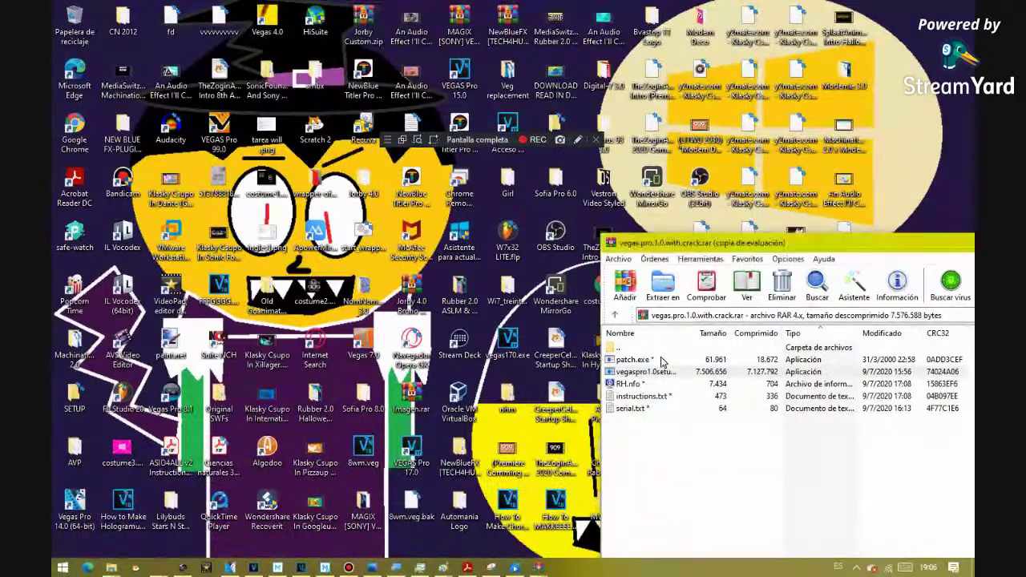
left_click(637, 346)
left_click_drag(693, 244, 201, 208)
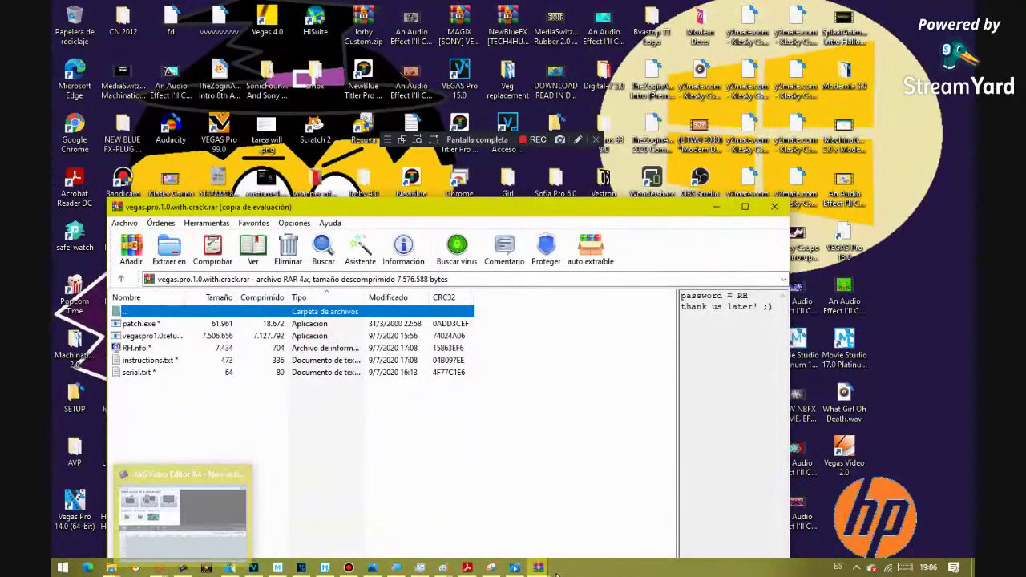
left_click(514, 524)
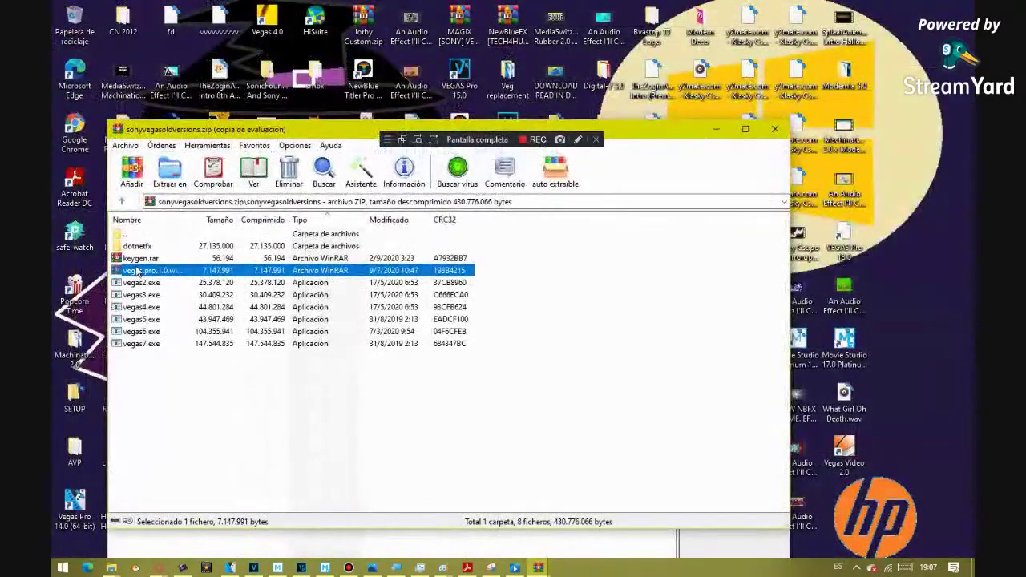
double_click(134, 259)
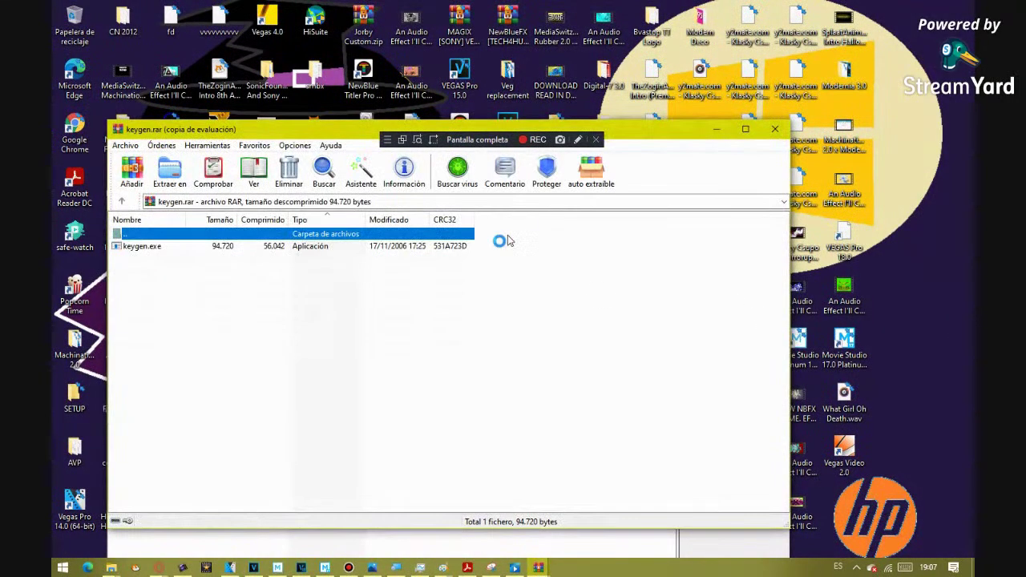
- Run keygen.exe, choose Vegas 2.0 and generate a serial number
key("Down")
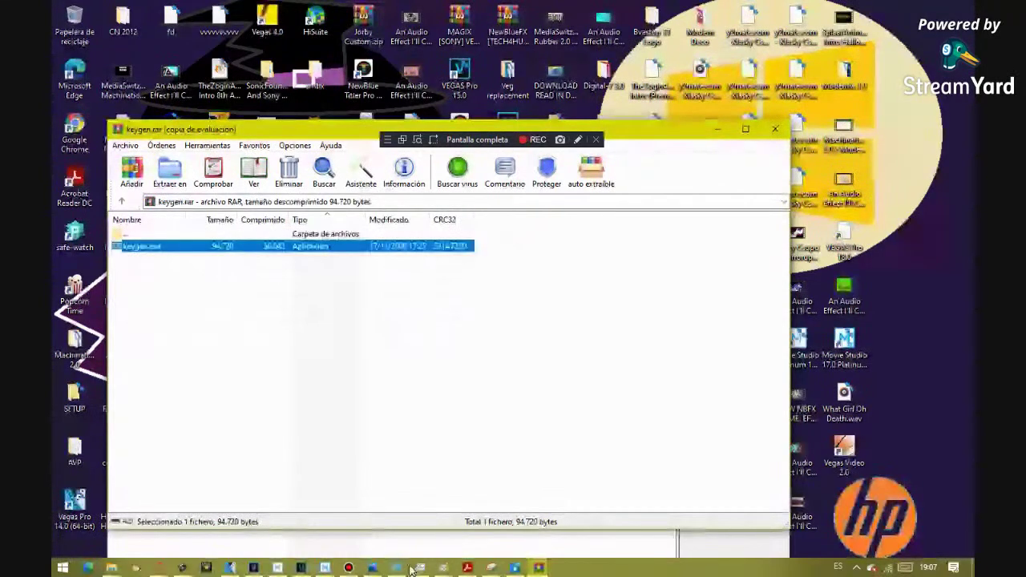
double_click(844, 455)
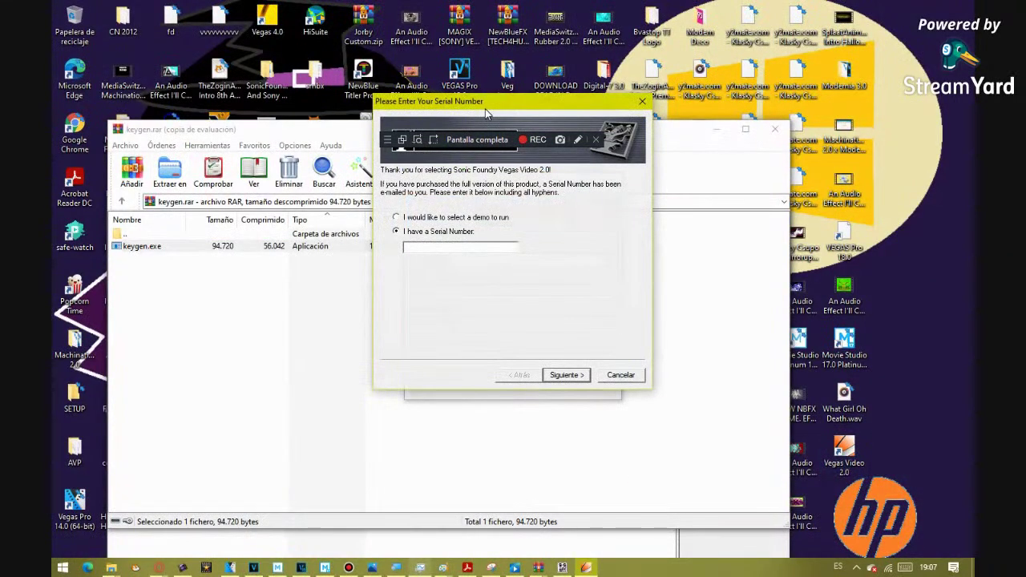
left_click_drag(485, 114, 692, 149)
left_click(606, 261)
mouse_move(596, 310)
left_mouse_down()
mouse_move(605, 355)
mouse_move(600, 324)
left_mouse_up()
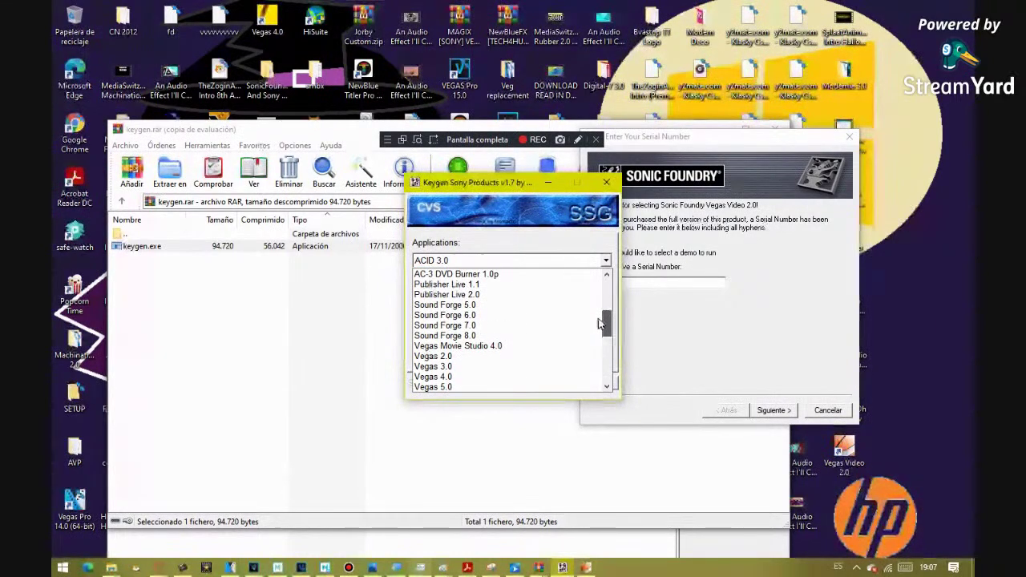
left_click(595, 356)
left_click(548, 383)
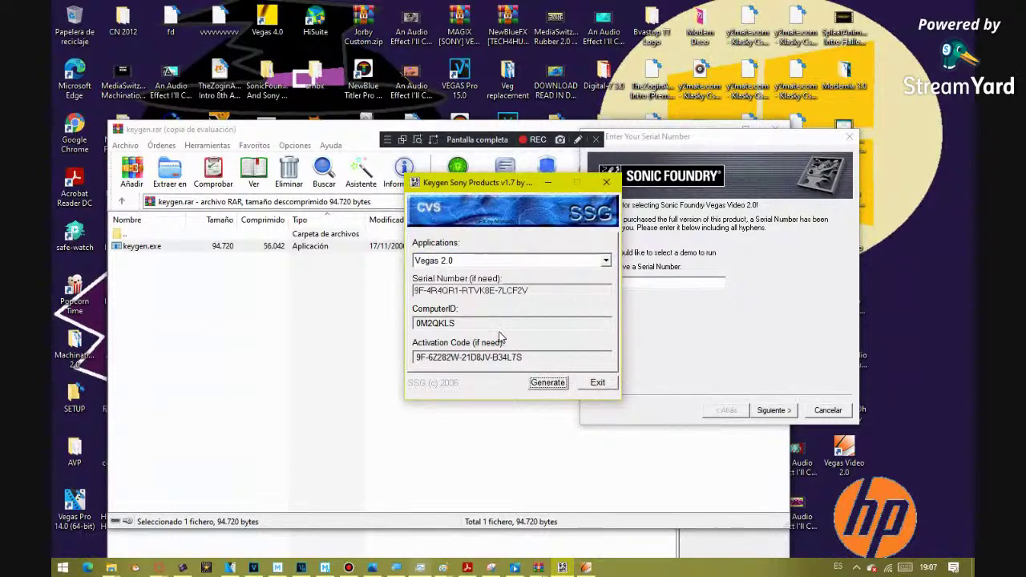
- Copy the generated serial, paste it into Vegas Video's serial field via Pegar, and click Siguiente
left_click_drag(530, 291, 336, 291)
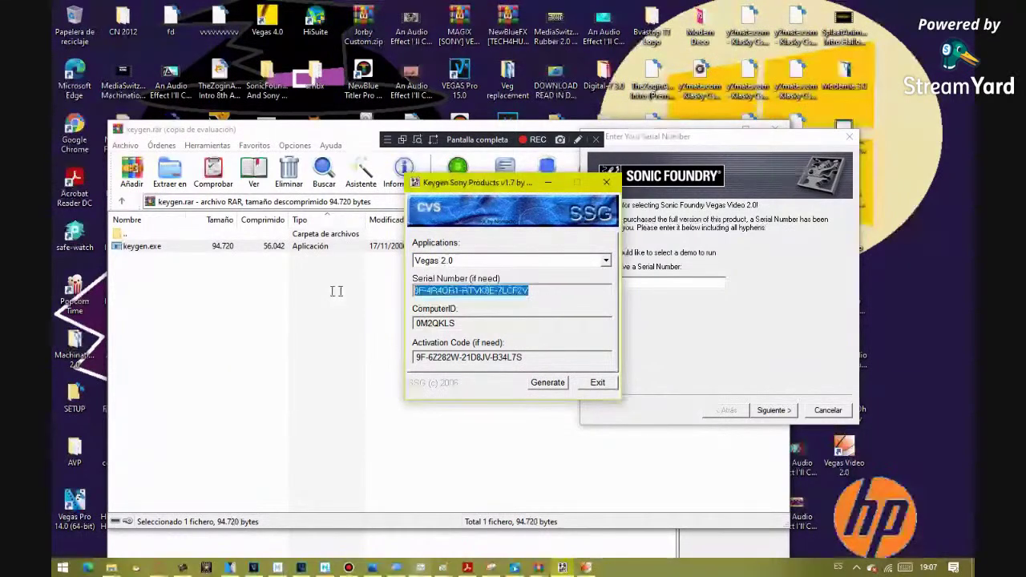
key("ctrl+c")
left_click(666, 282)
right_click(617, 282)
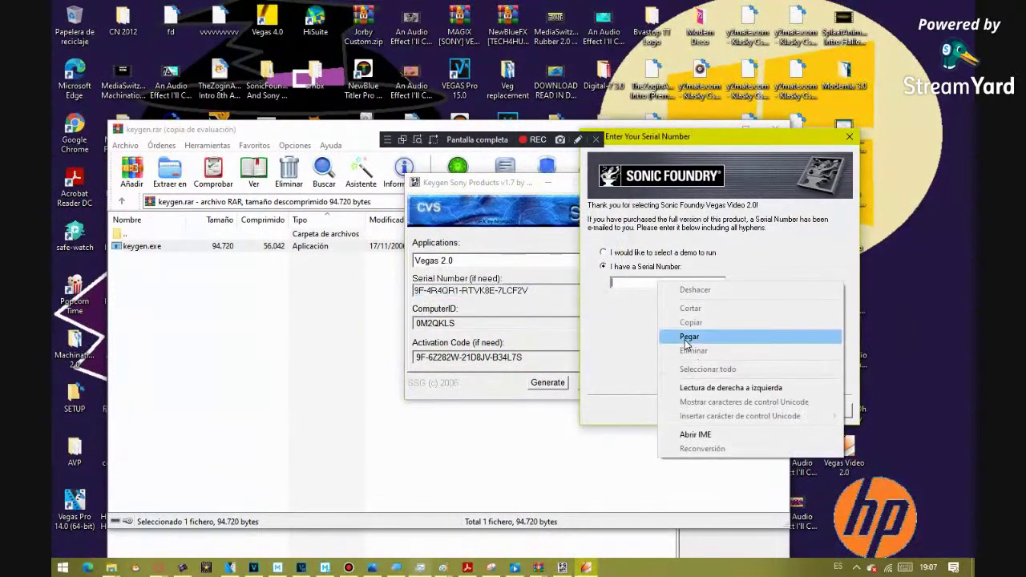
left_click(688, 336)
left_click(768, 411)
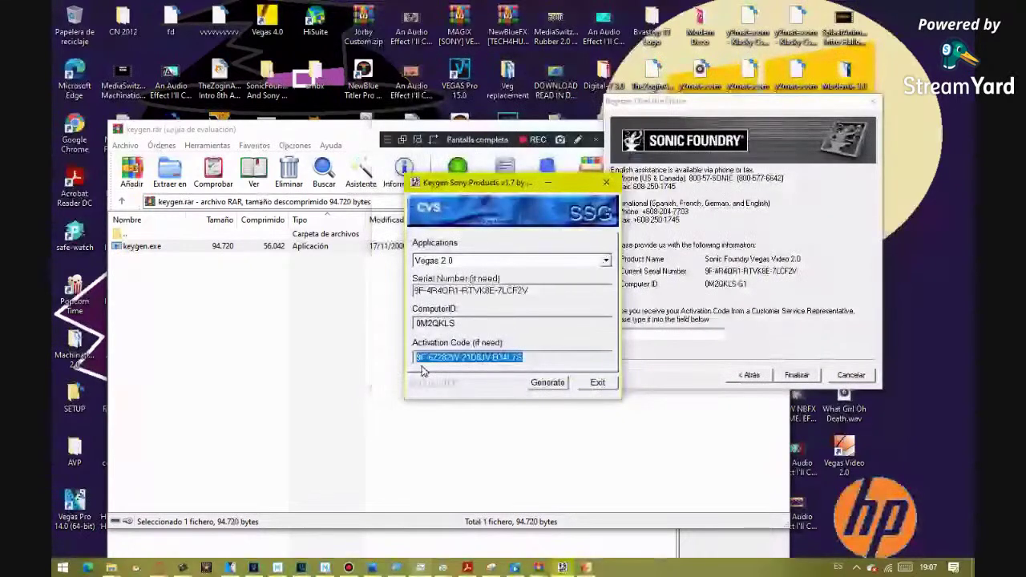
- Move the keygen aside and close the keygen archive window
left_click(653, 436)
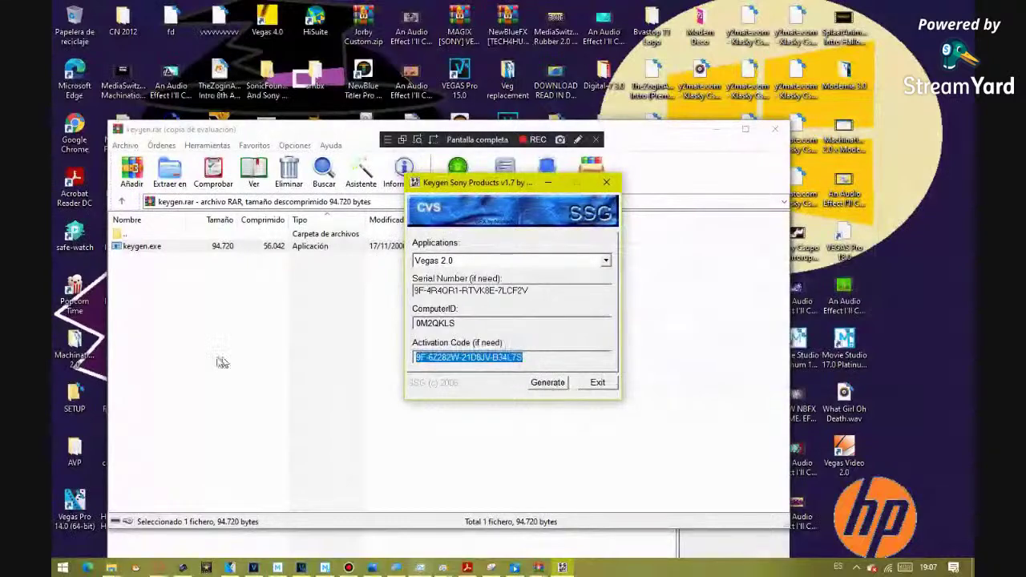
left_click_drag(497, 182, 723, 411)
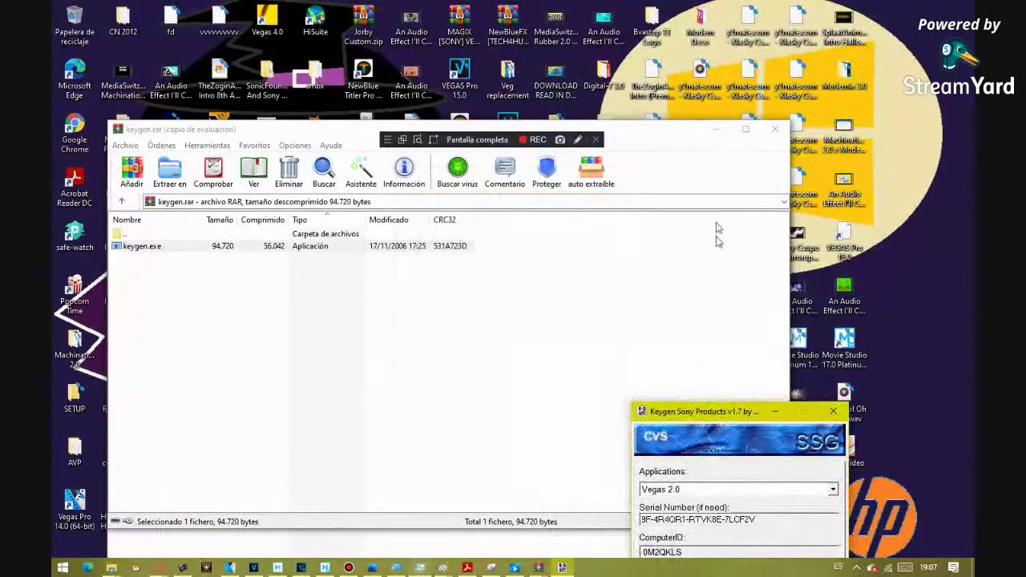
left_click(716, 130)
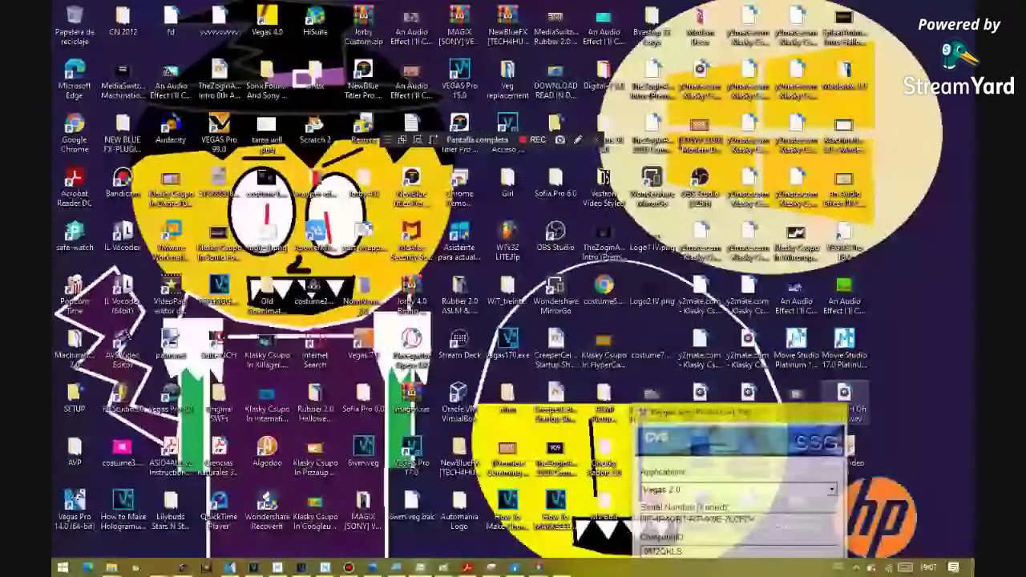
- Minimise VEGAS Pro 14.0 and launch Vegas Video 2.0 with Ejecutar como administrador
key("super")
key("Escape")
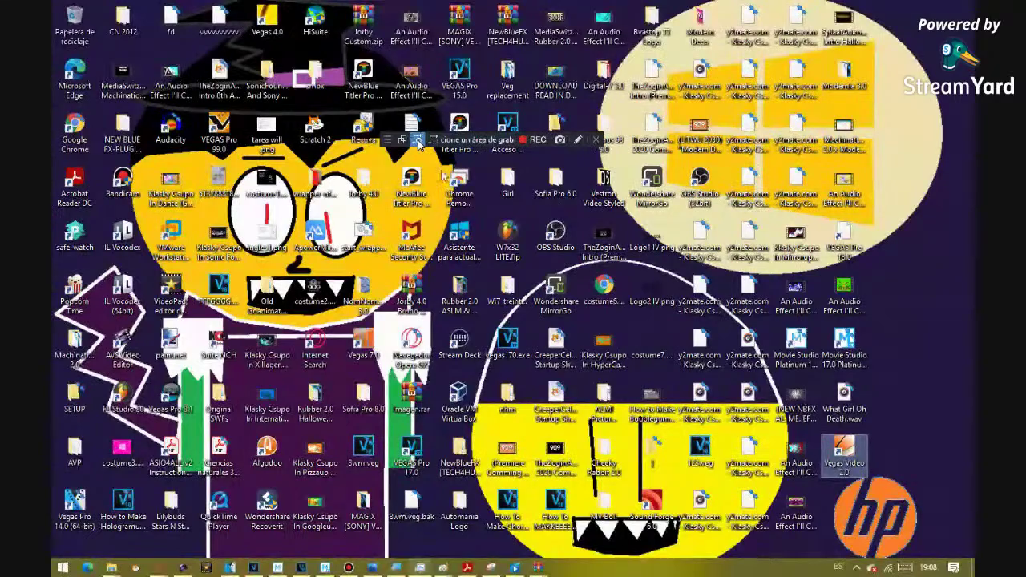
mouse_move(230, 568)
left_click(229, 501)
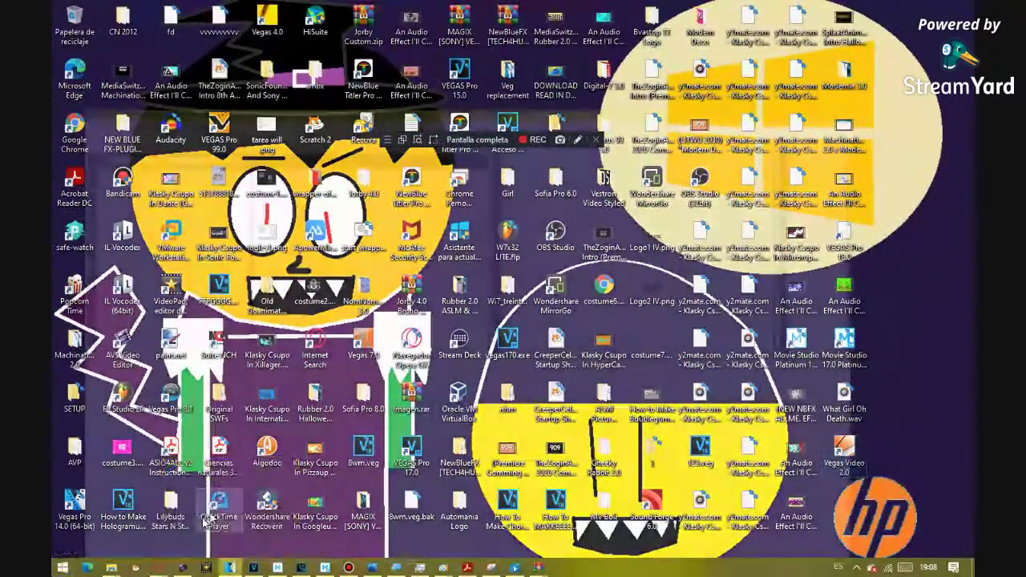
left_click(904, 6)
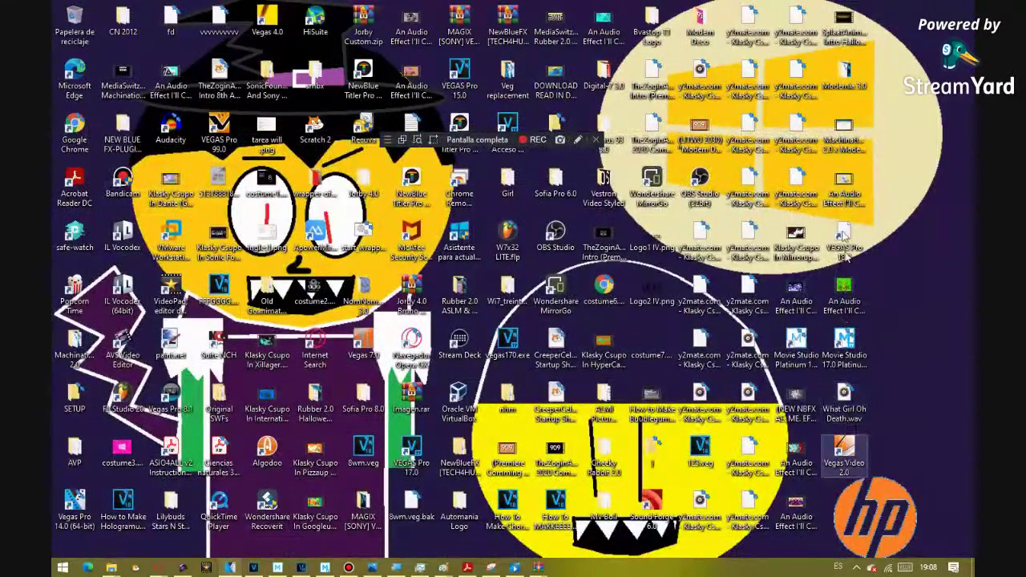
double_click(847, 443)
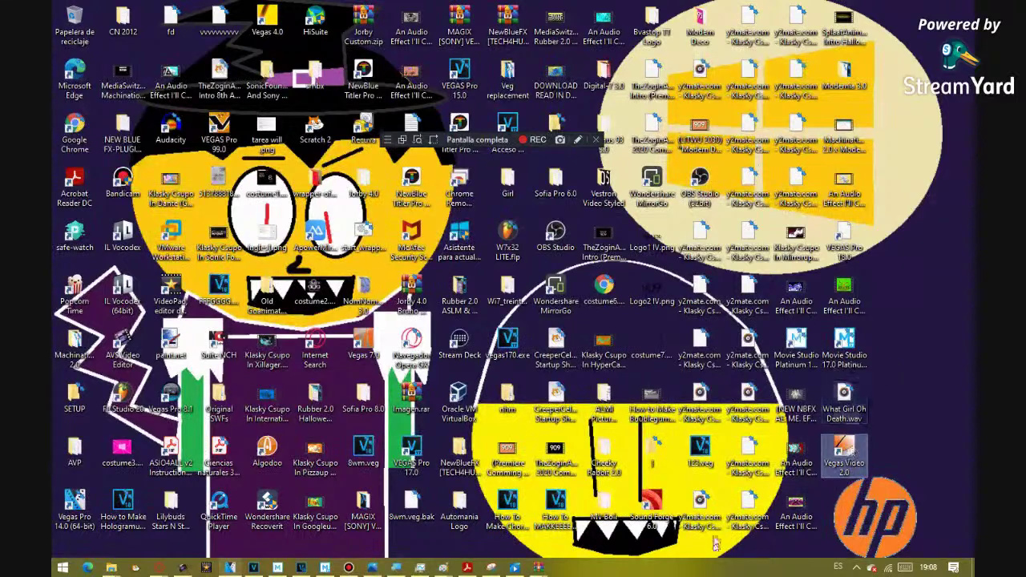
right_click(834, 457)
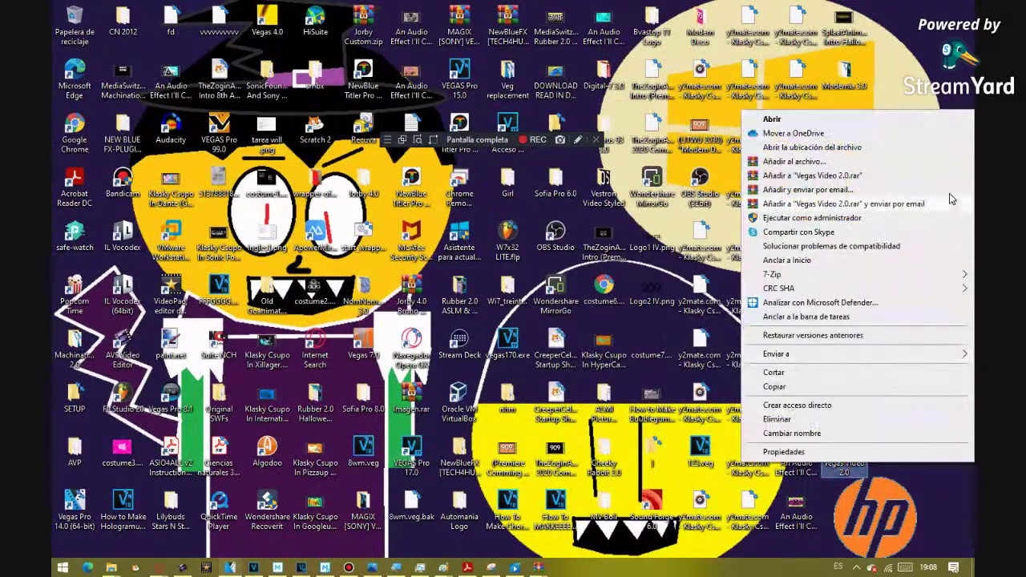
left_click(886, 223)
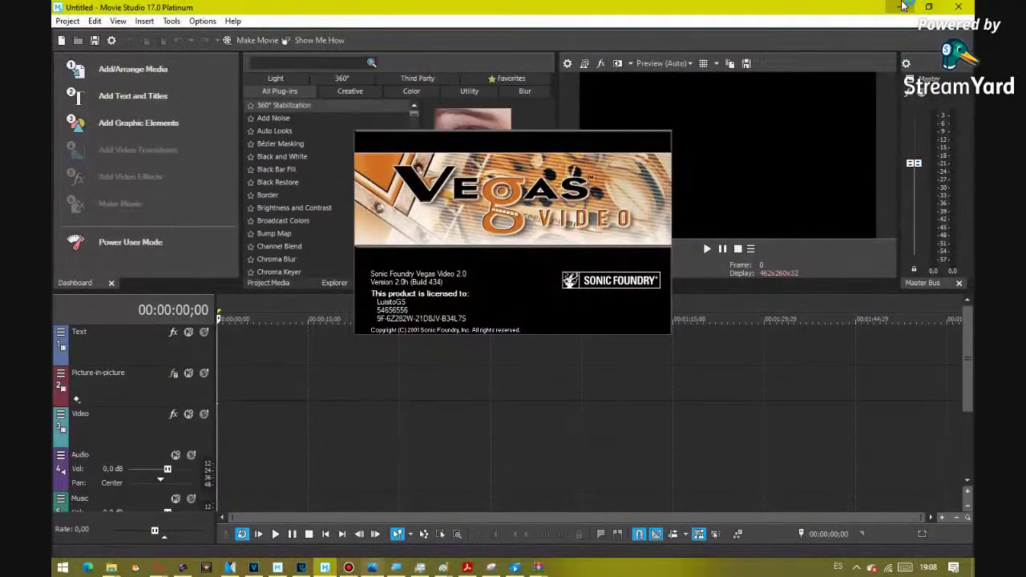
- Minimise Movie Studio and frame a screen-recorder region around the Vegas Video splash
left_click(900, 6)
left_click(349, 567)
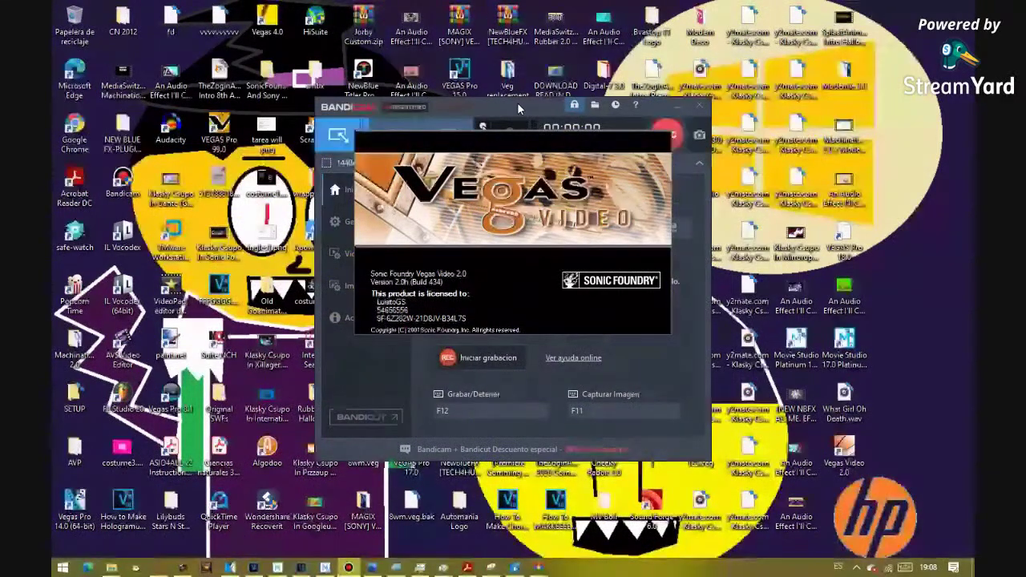
left_click_drag(518, 108, 228, 103)
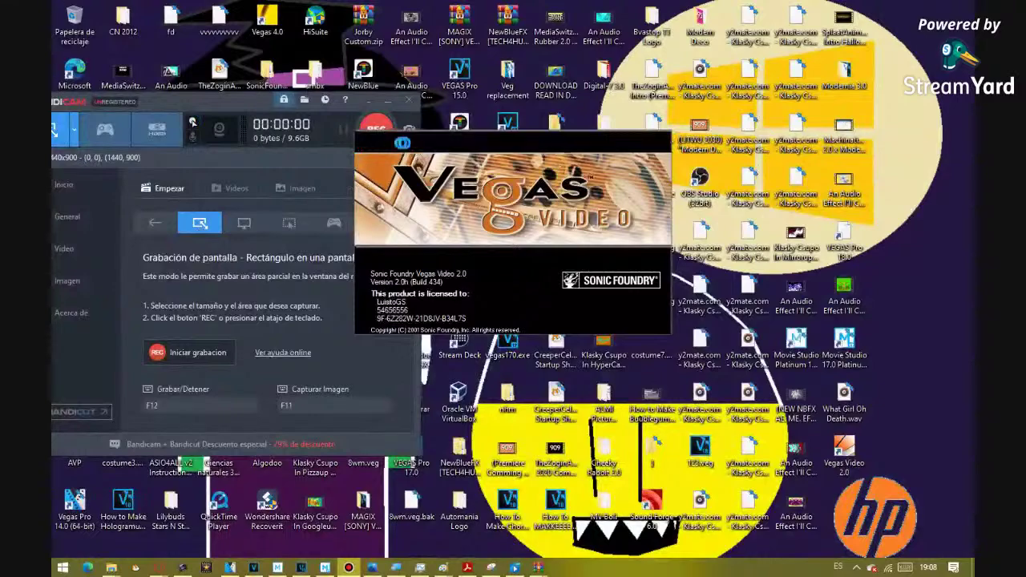
left_click(411, 137)
left_click(356, 137)
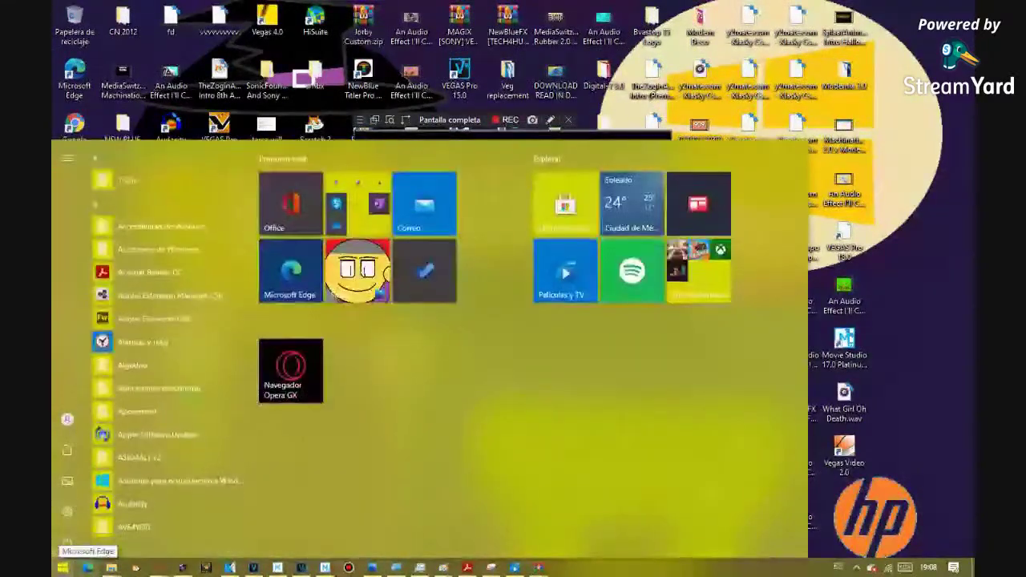
- Bring up the Vegas Pro 1.0 archive window and start extracting vegaspro1.0setup
left_click(62, 568)
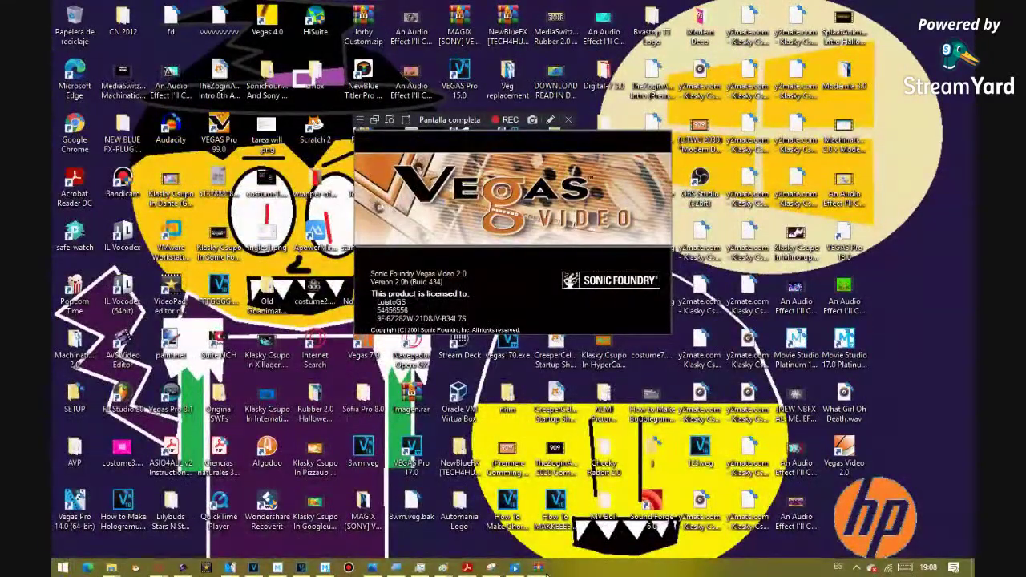
mouse_move(538, 568)
left_click(641, 508)
double_click(136, 323)
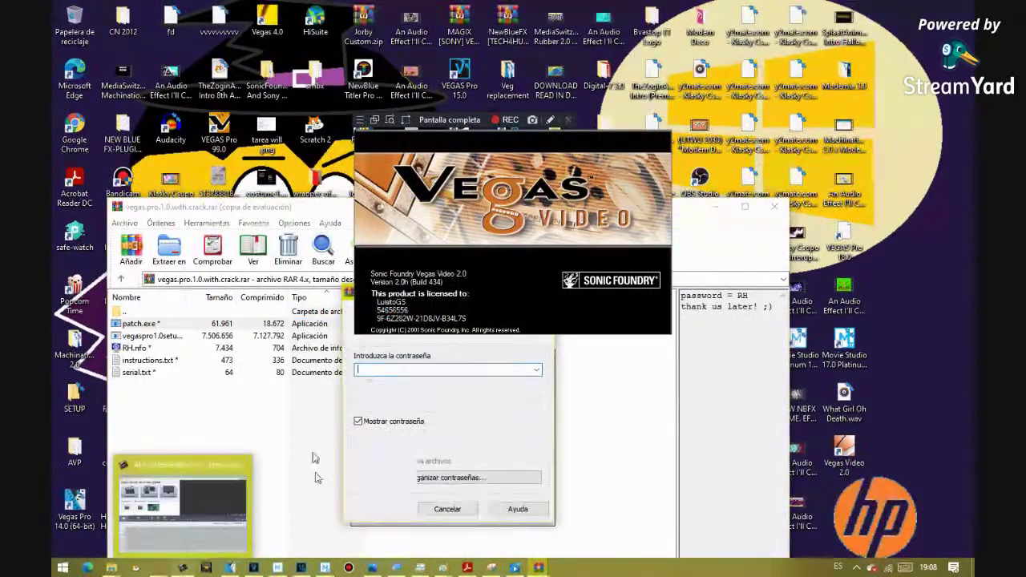
- Enter the archive password to extract the Vegas Pro 1.0 setup, repeating it on a second attempt
left_click(377, 508)
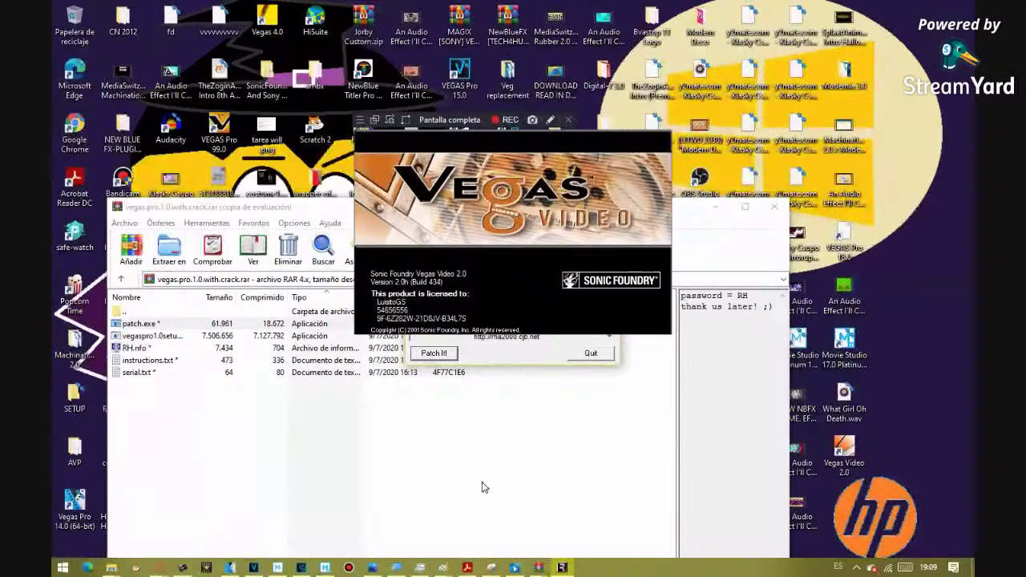
double_click(206, 338)
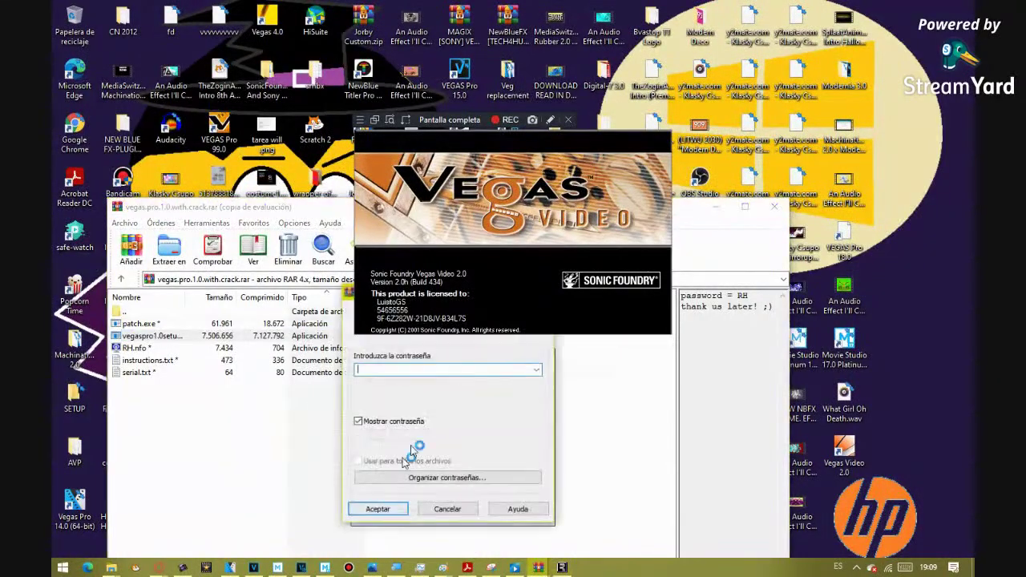
type("RH")
key("Return")
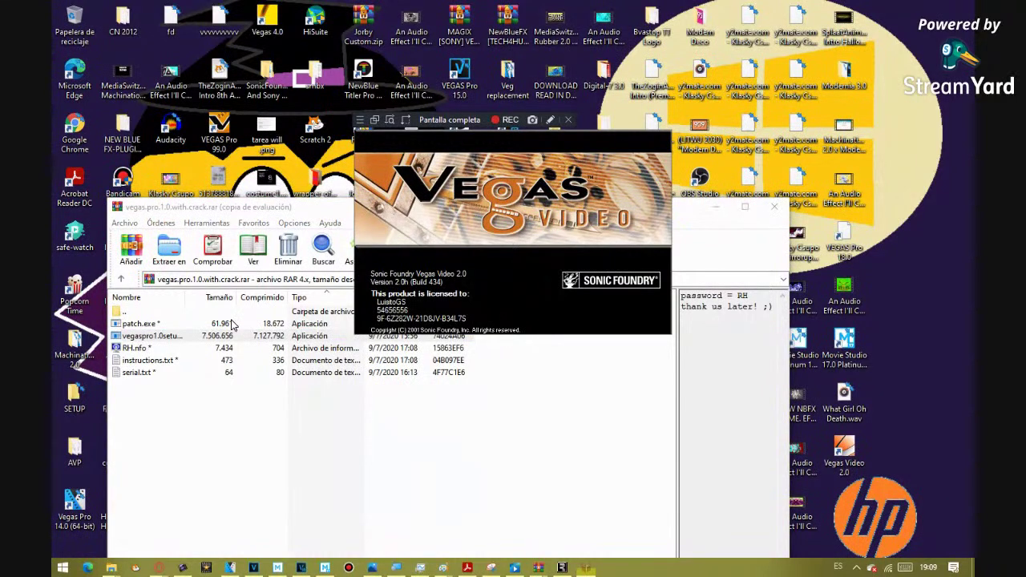
- Open RH.info from the archive, supplying the archive password again
double_click(134, 348)
type("RH")
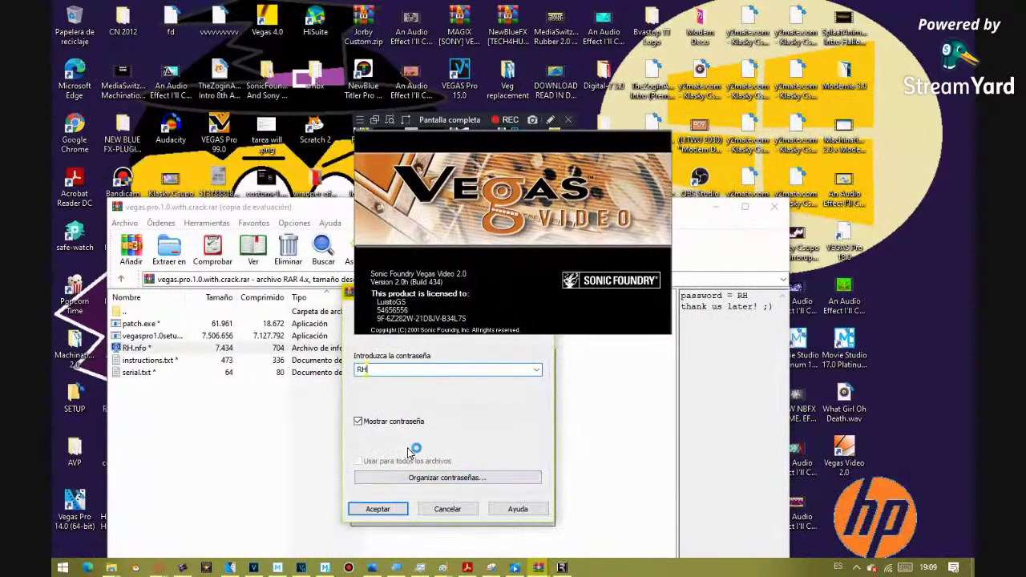
key("Return")
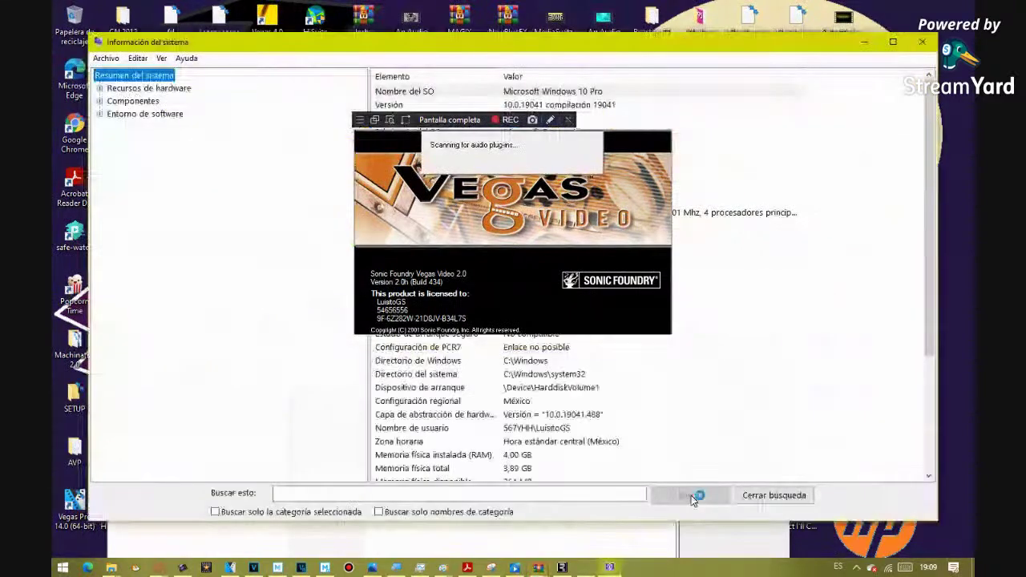
- Maximise System Information and search it for 'Windows NT 2000'
left_click_drag(683, 46, 818, 365)
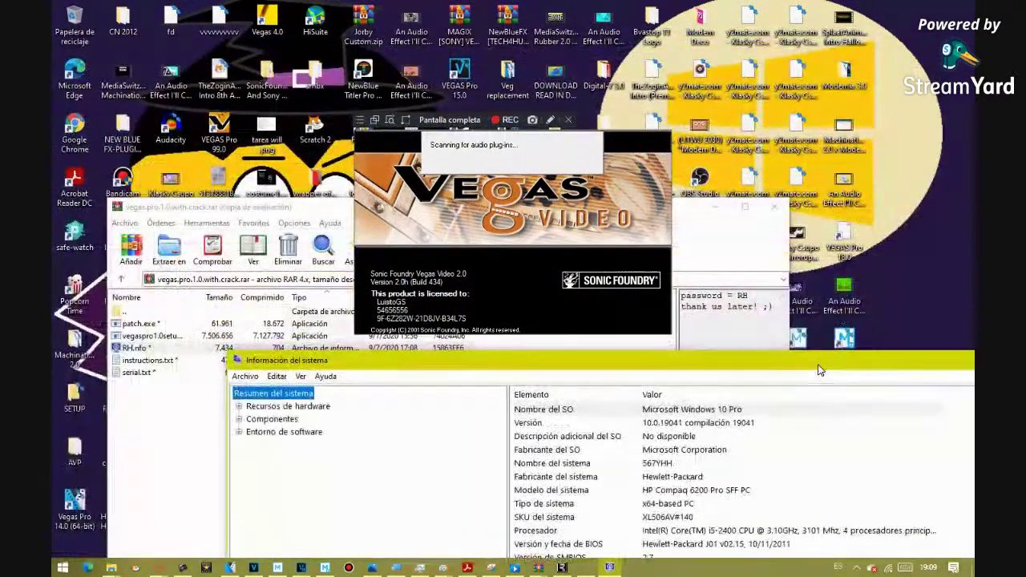
left_click(745, 411)
left_click_drag(746, 369, 629, 4)
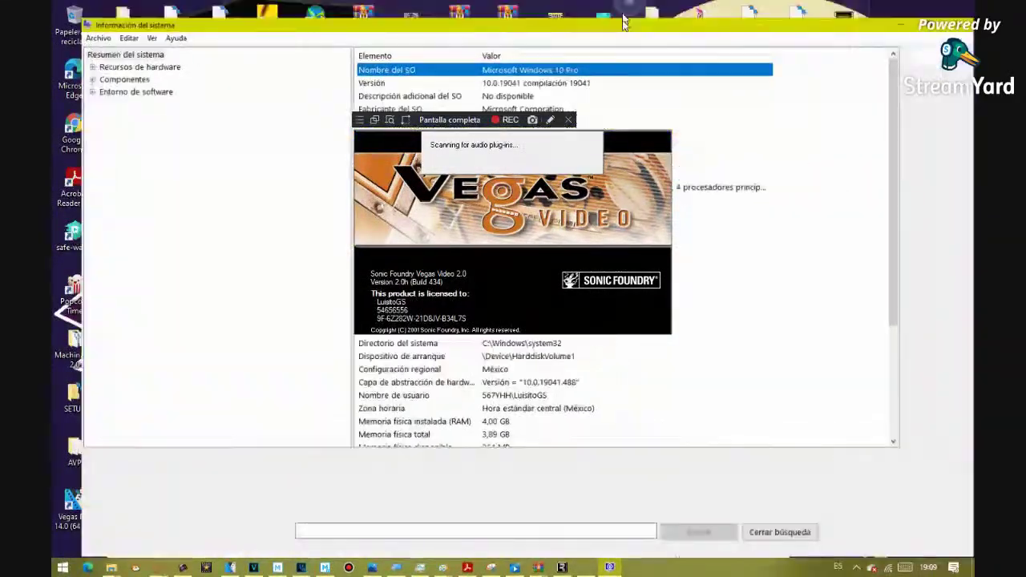
left_click(518, 529)
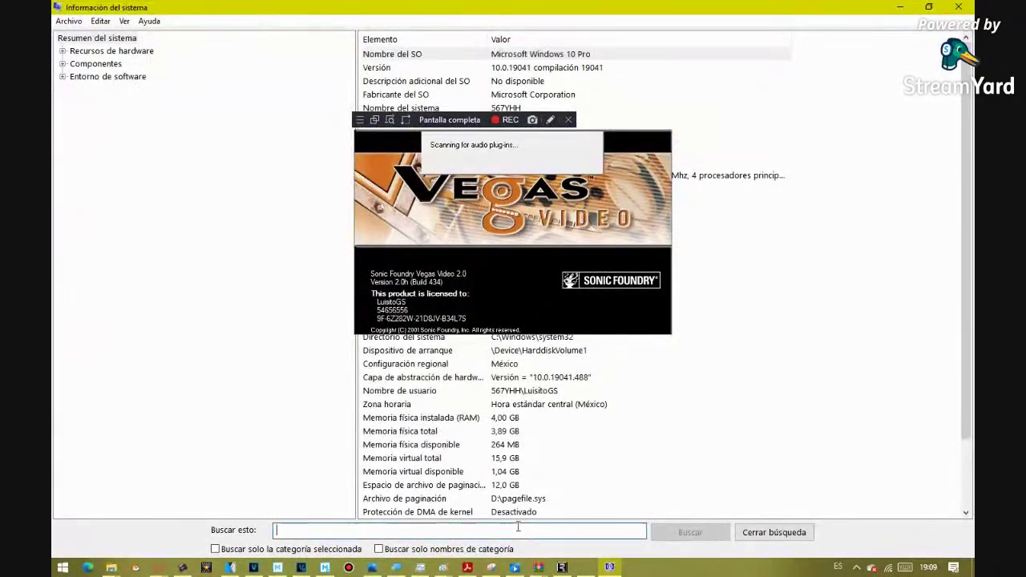
type("w")
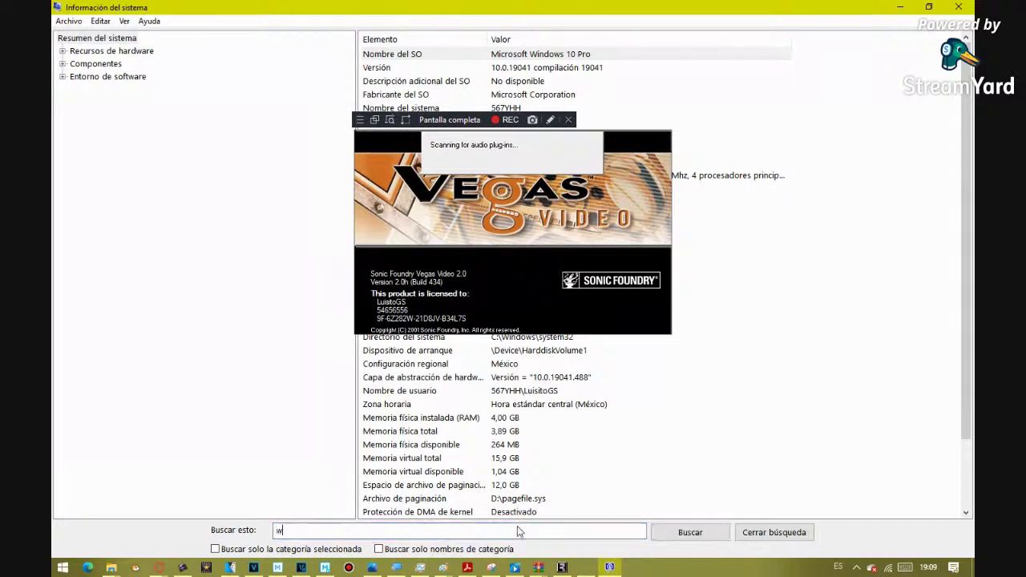
key("BackSpace")
type("W")
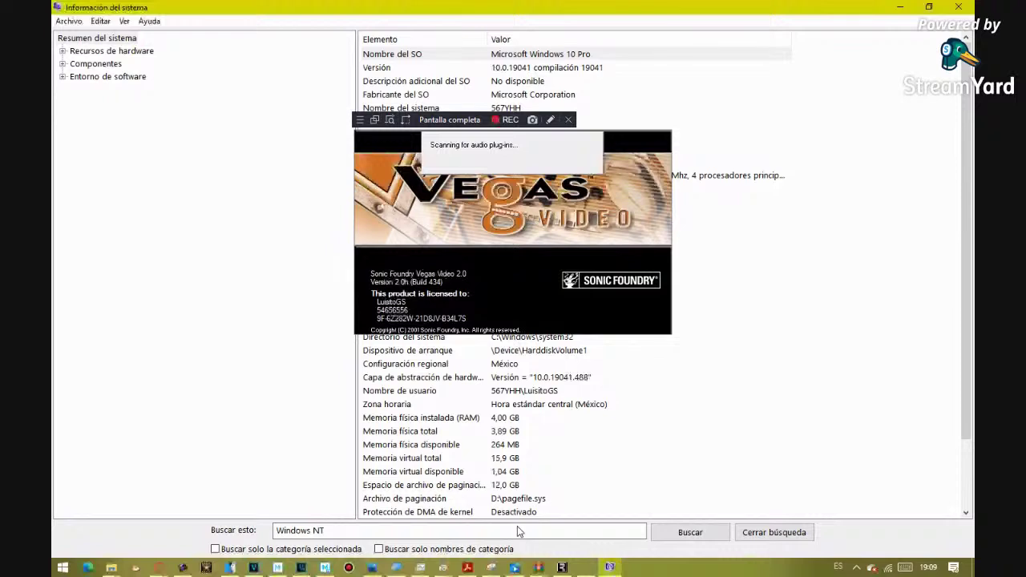
type("2000")
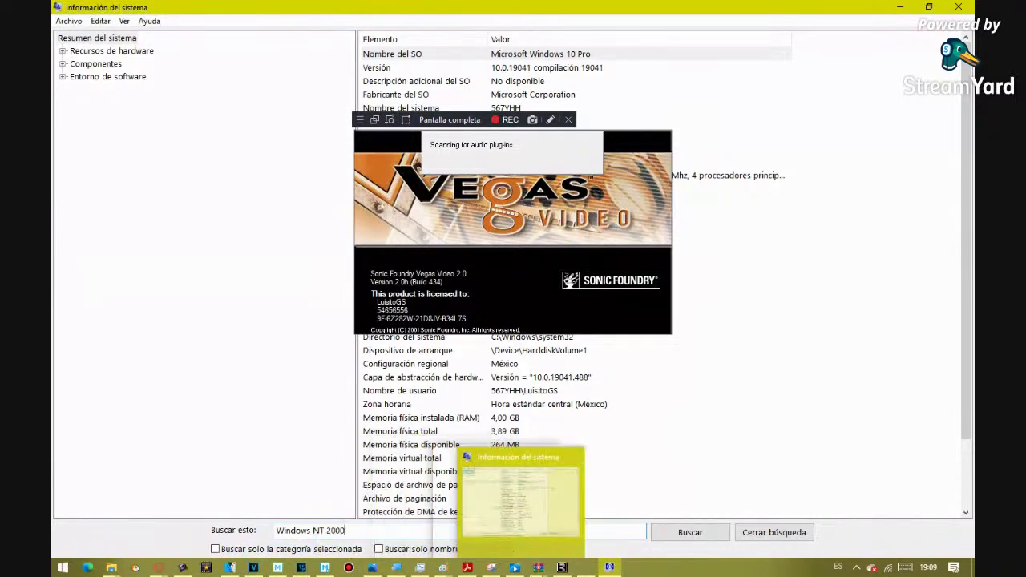
left_click(719, 532)
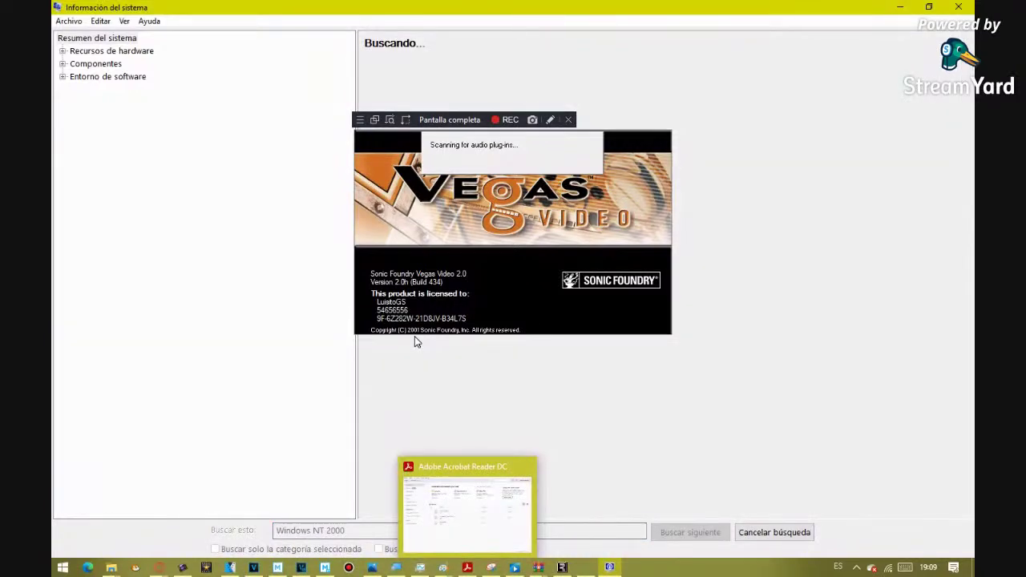
- Close Acrobat Reader DC, shrink System Information to a window, and minimise the WinRAR archive
left_click(468, 568)
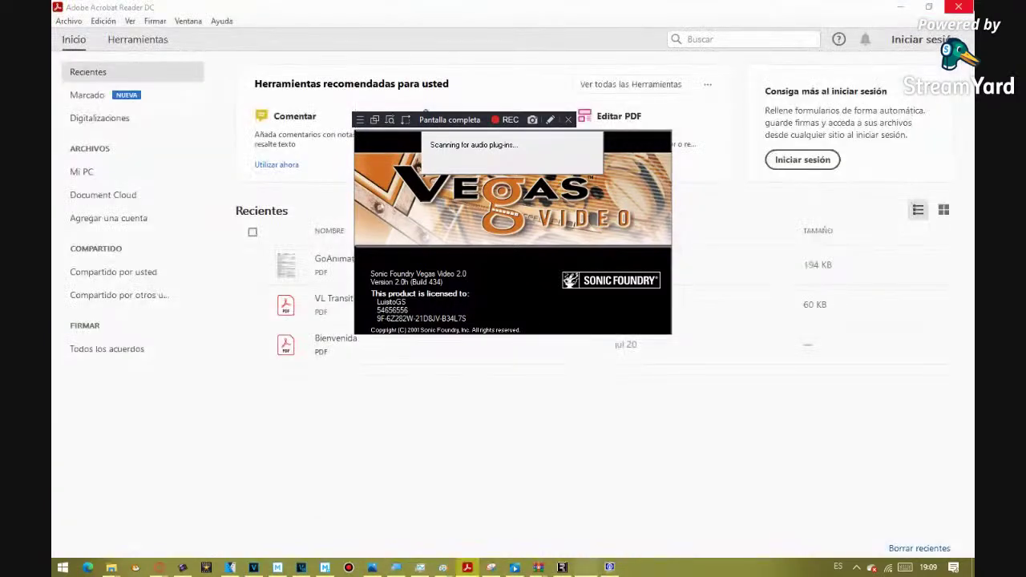
left_click(959, 7)
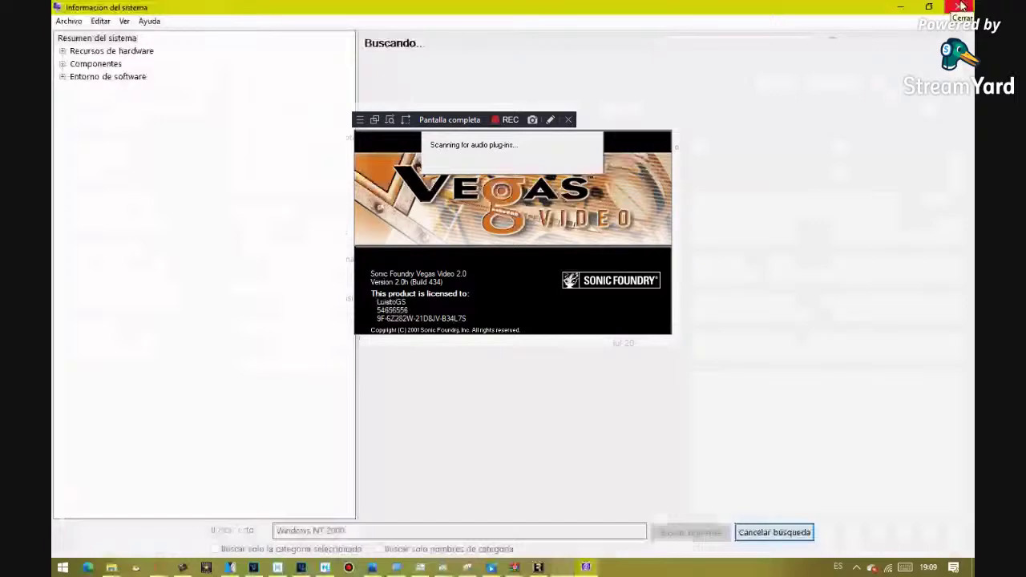
left_click_drag(962, 6, 725, 451)
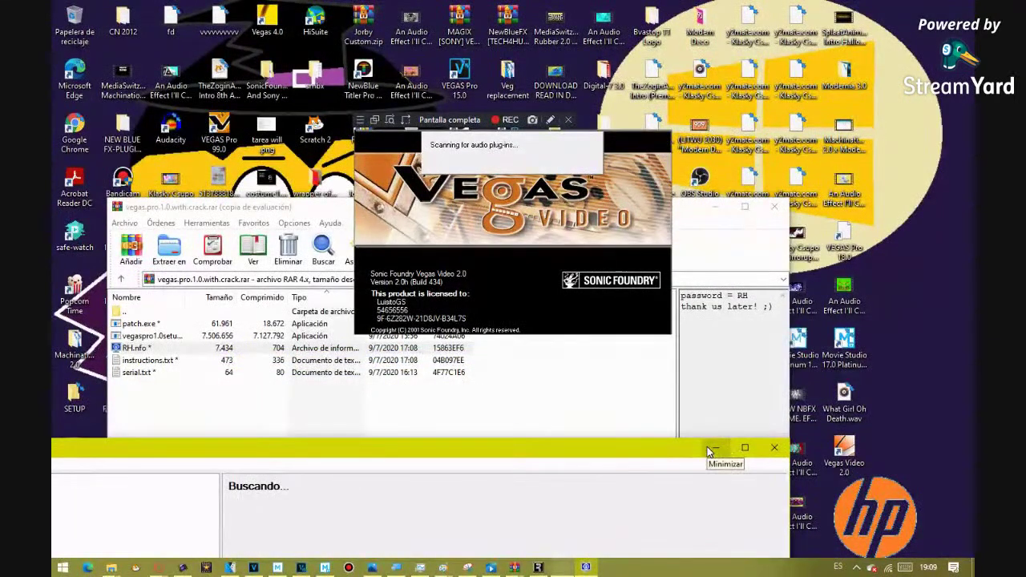
left_click(716, 206)
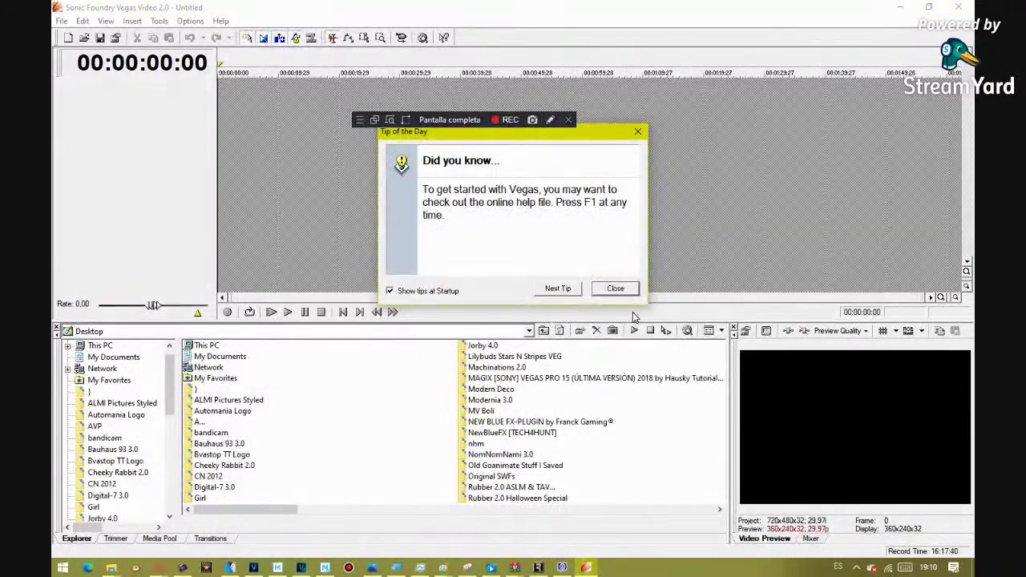
- Page through the Vegas Video startup tips with Next Tip, then close the tips dialog
left_click(555, 290)
left_click(556, 290)
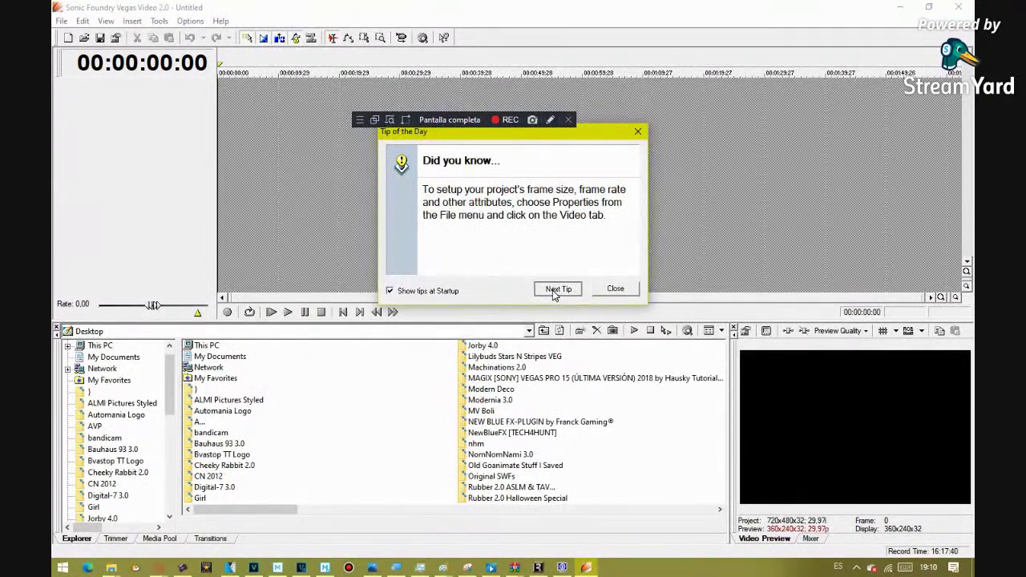
left_click(554, 292)
left_click(554, 292)
left_click(554, 291)
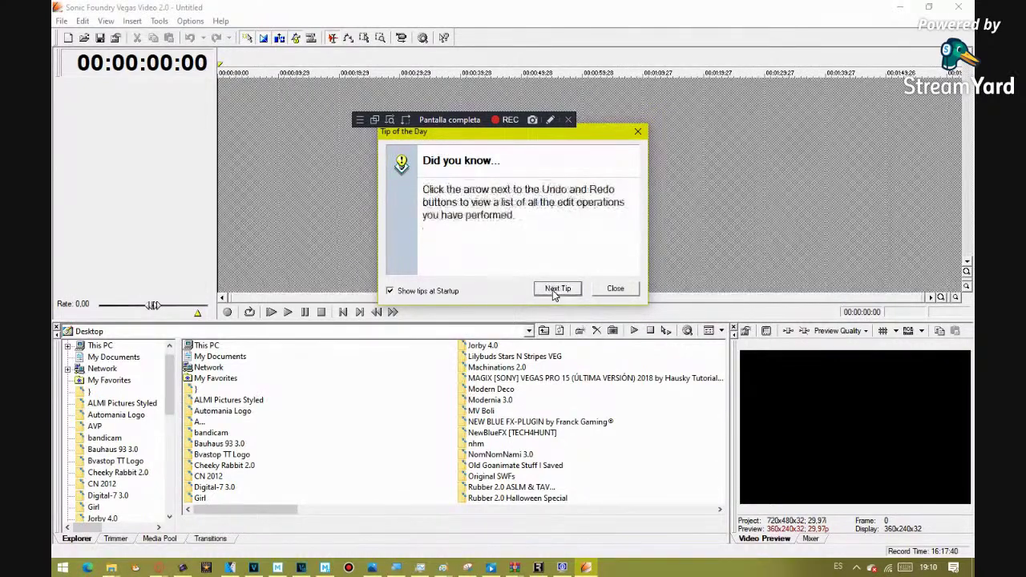
left_click(554, 292)
left_click(556, 292)
left_click(565, 291)
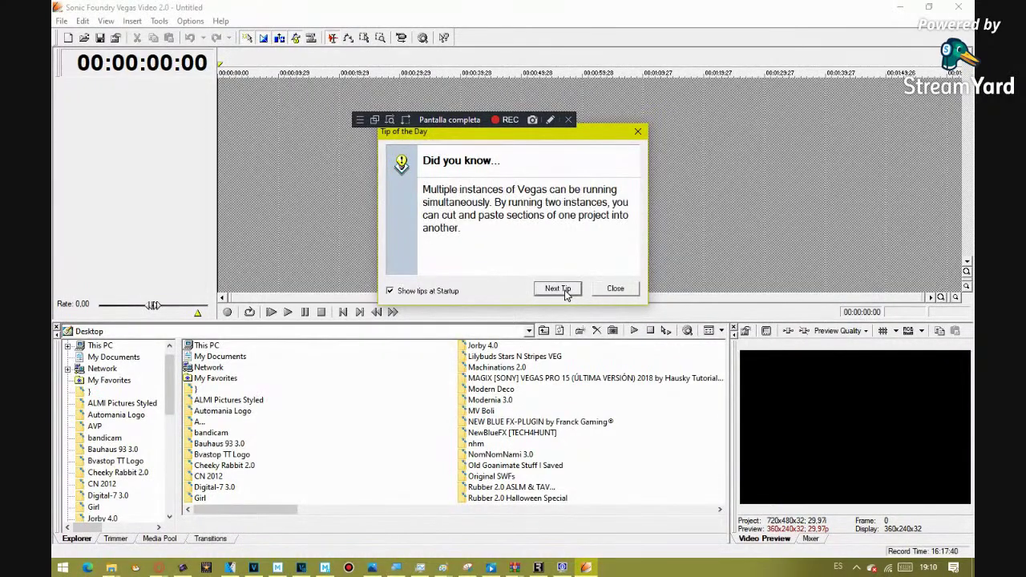
left_click(565, 291)
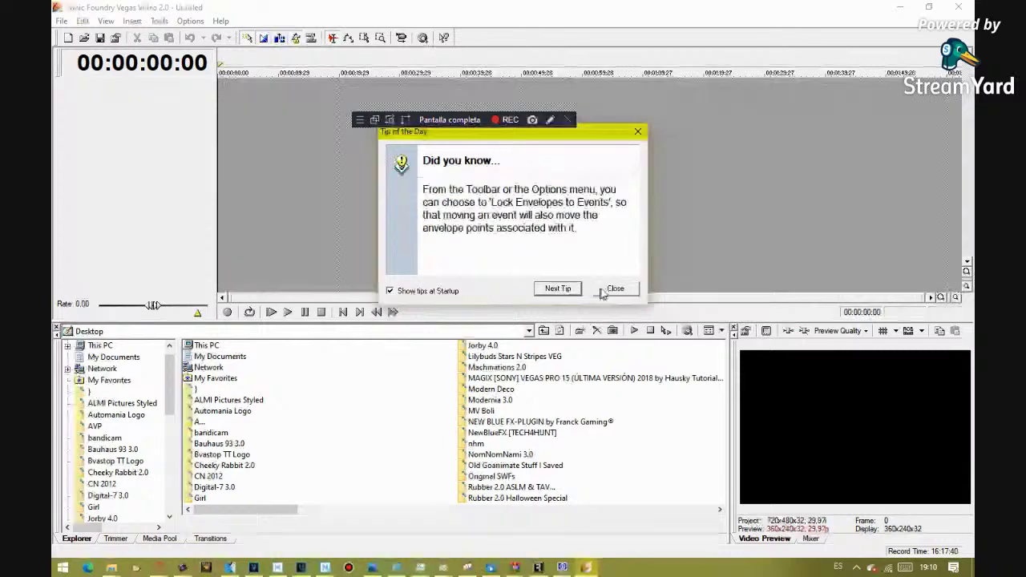
left_click(606, 290)
- Show the Transitions collection, minimise Vegas Video 2.0 and close the System Information window
scroll(161, 469, "down", 10)
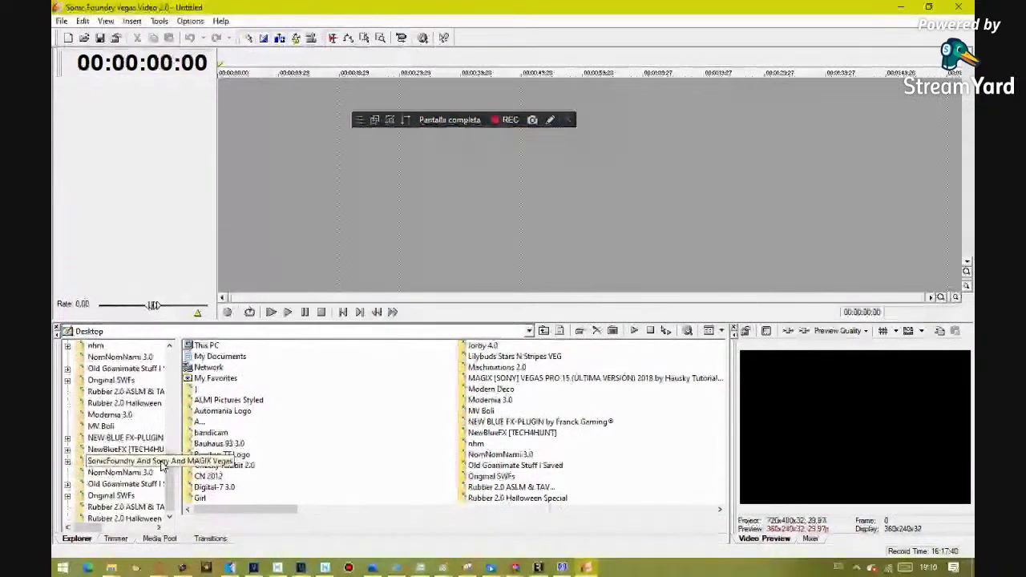
left_click(210, 538)
left_click(905, 6)
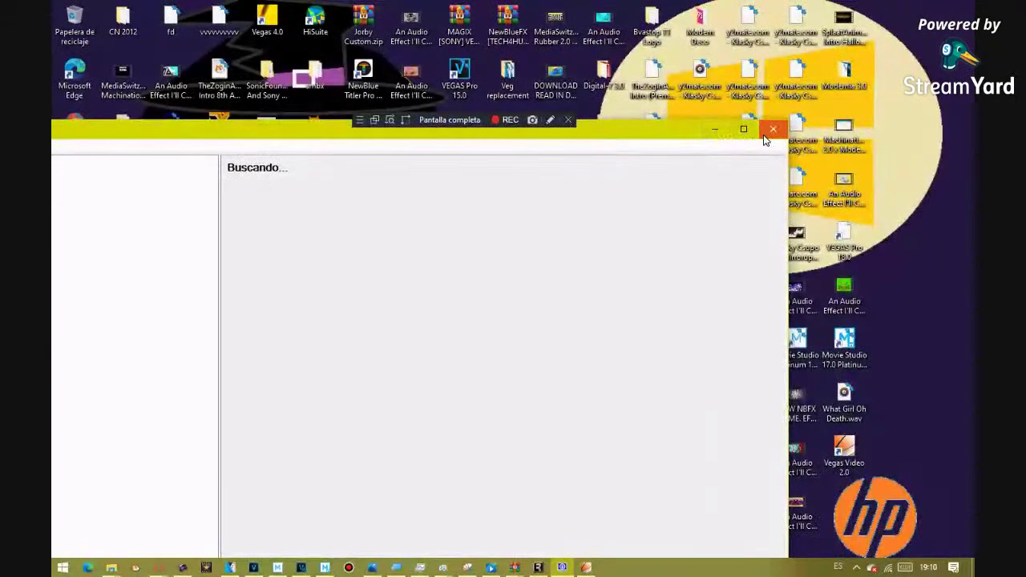
left_click(778, 126)
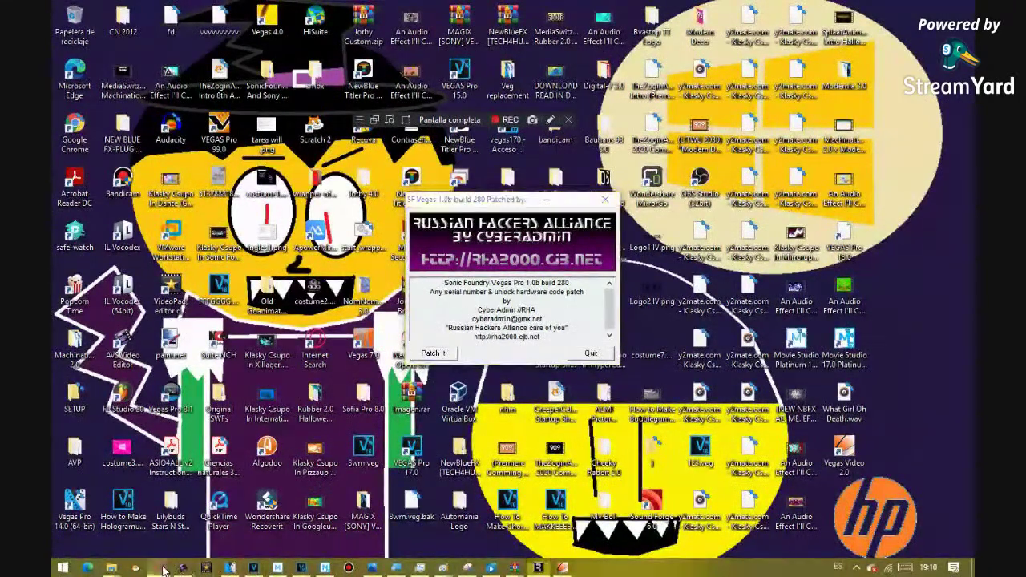
- Open a new speed-dial tab in Opera GX
mouse_move(160, 567)
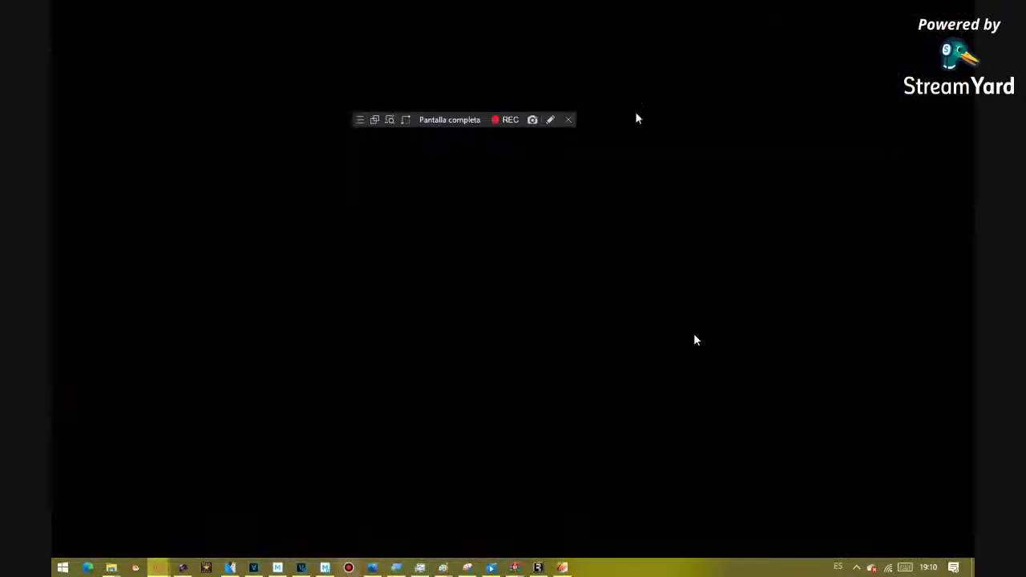
mouse_move(372, 567)
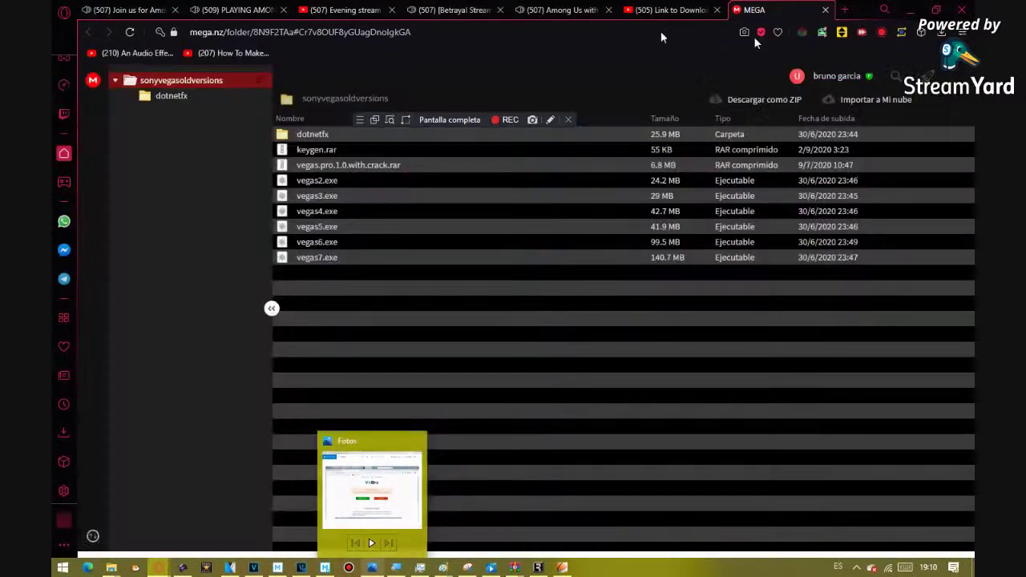
left_click(844, 10)
- In the Start menu app list, expand and collapse Sony, then expand the Sonic Foundry folder
key("super")
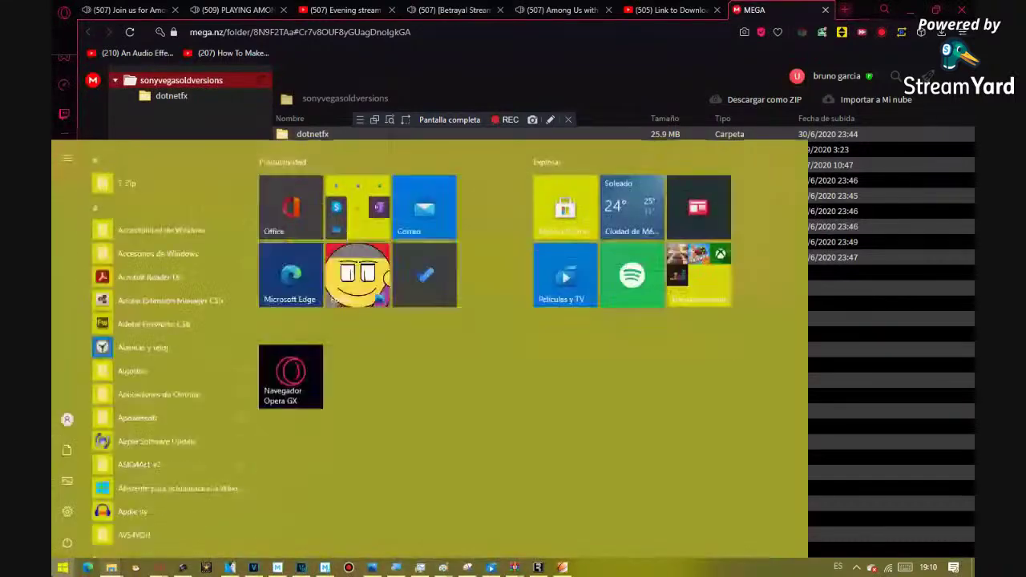
scroll(154, 428, "down", 15)
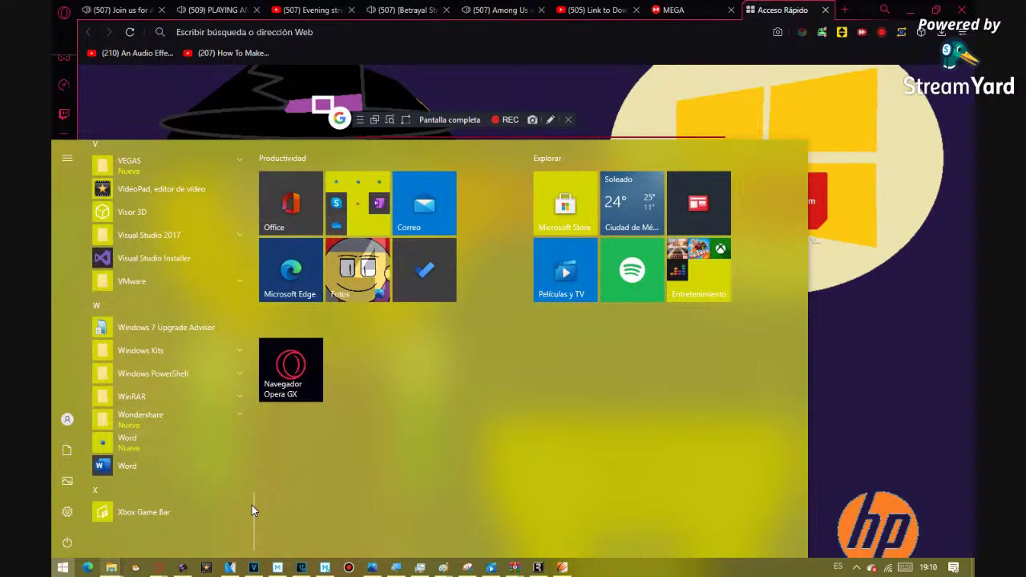
left_click_drag(252, 510, 277, 446)
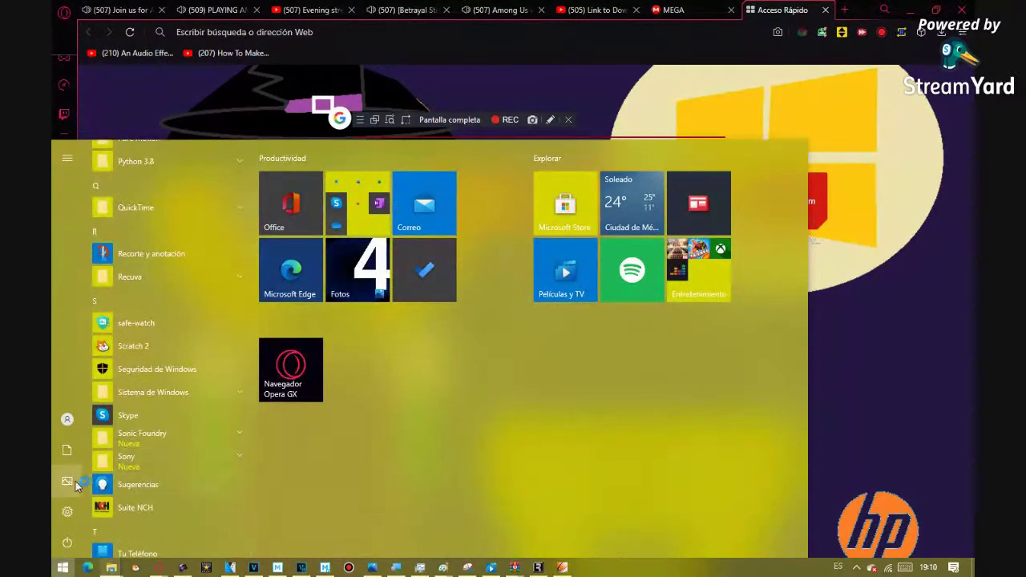
left_click(206, 465)
left_click(203, 462)
left_click(178, 437)
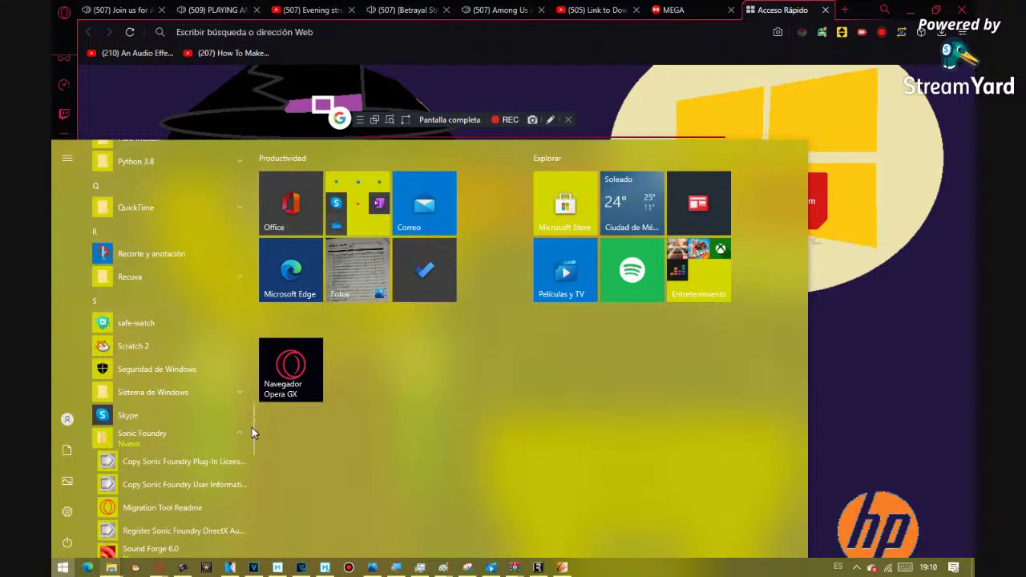
- Scroll through the Sonic Foundry program entries, then close the Start menu
left_click_drag(252, 427, 251, 455)
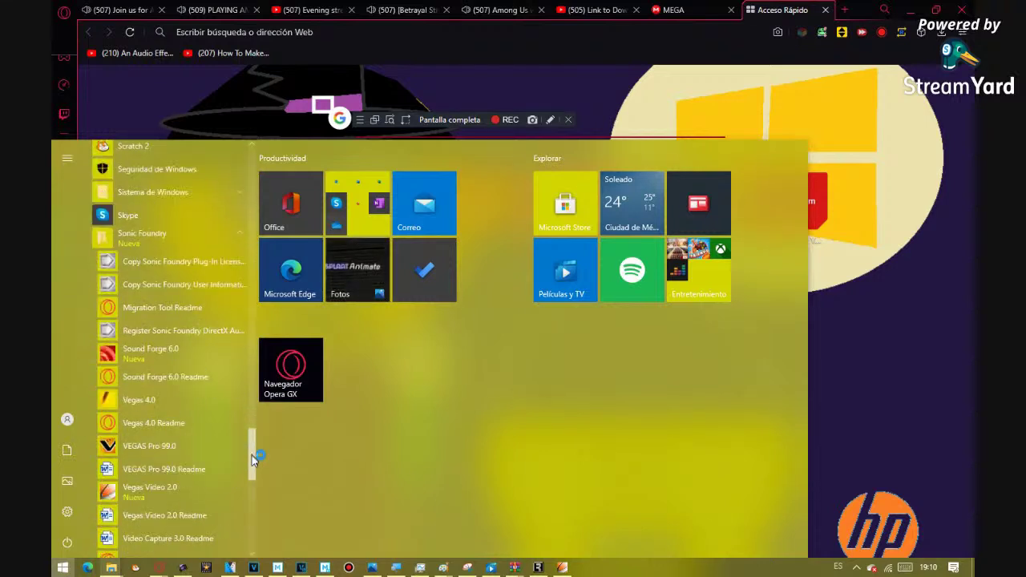
scroll(251, 455, "down", 3)
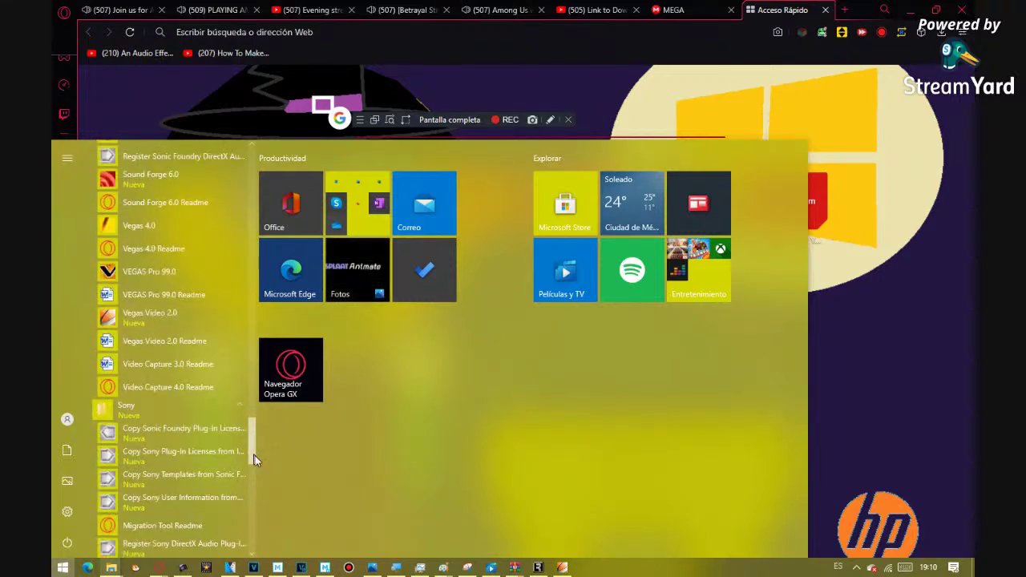
scroll(255, 455, "down", 10)
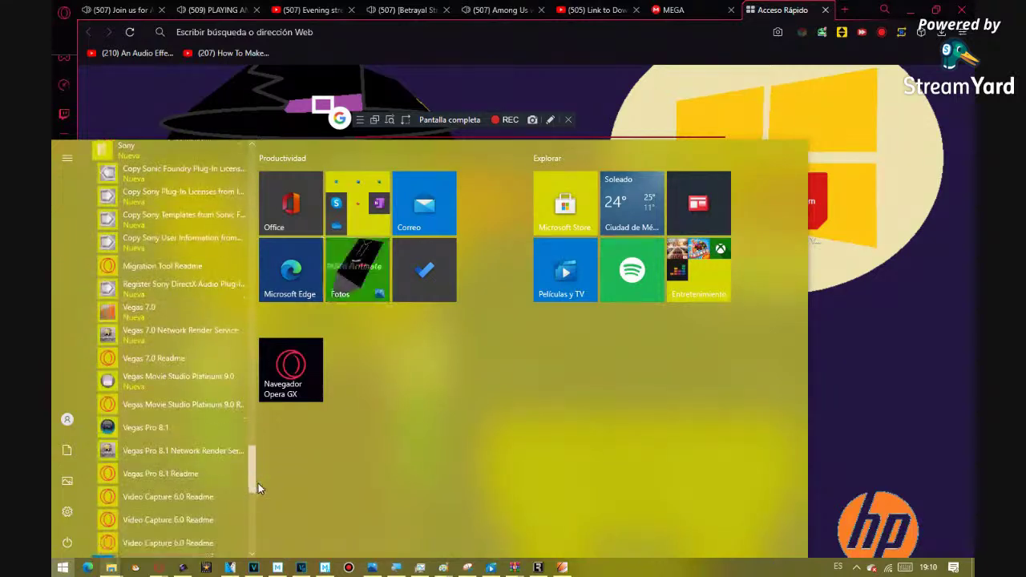
left_click_drag(268, 499, 269, 435)
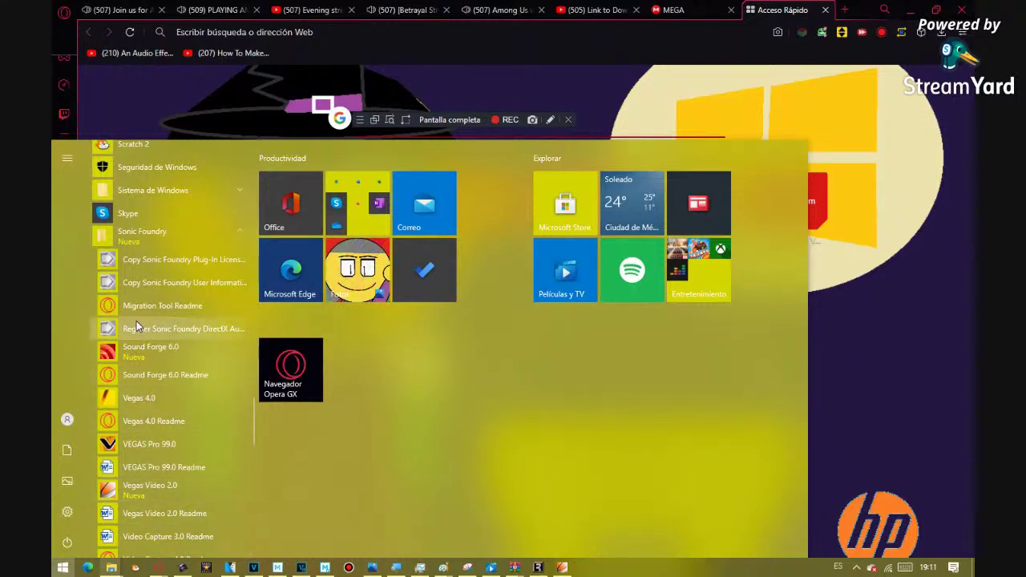
scroll(136, 329, "up", 5)
left_click_drag(253, 378, 264, 325)
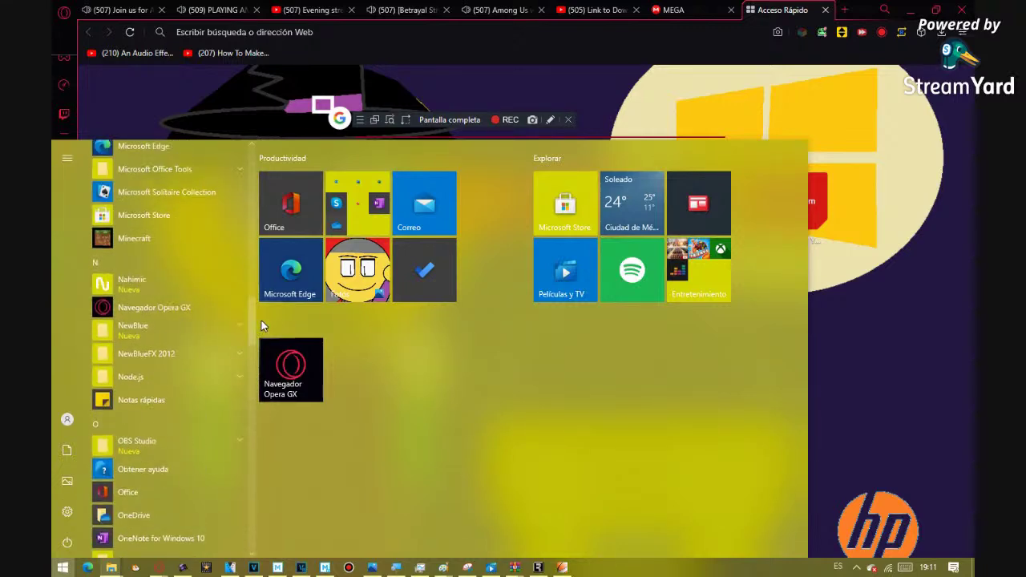
key("Escape")
- Minimize Opera GX, nudge the Vegas Pro 1.0b patch dialog lower, then hide it with Win+D
mouse_move(539, 567)
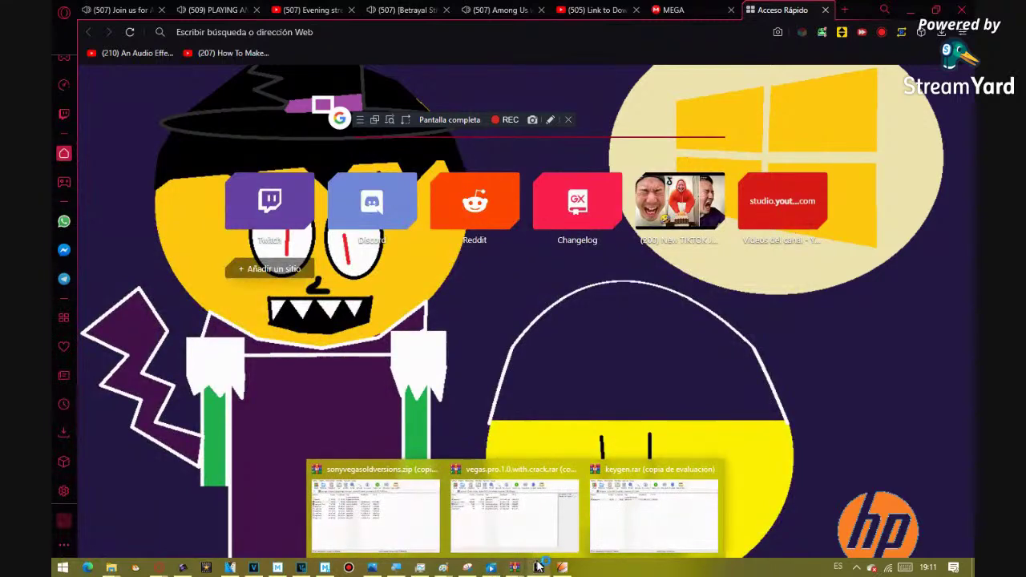
right_click(591, 517)
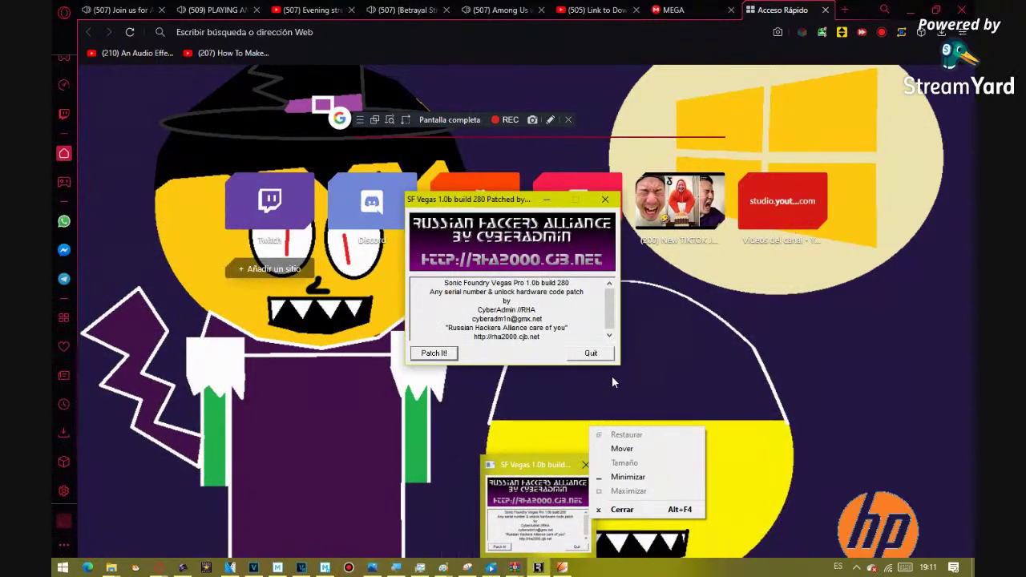
left_click(803, 336)
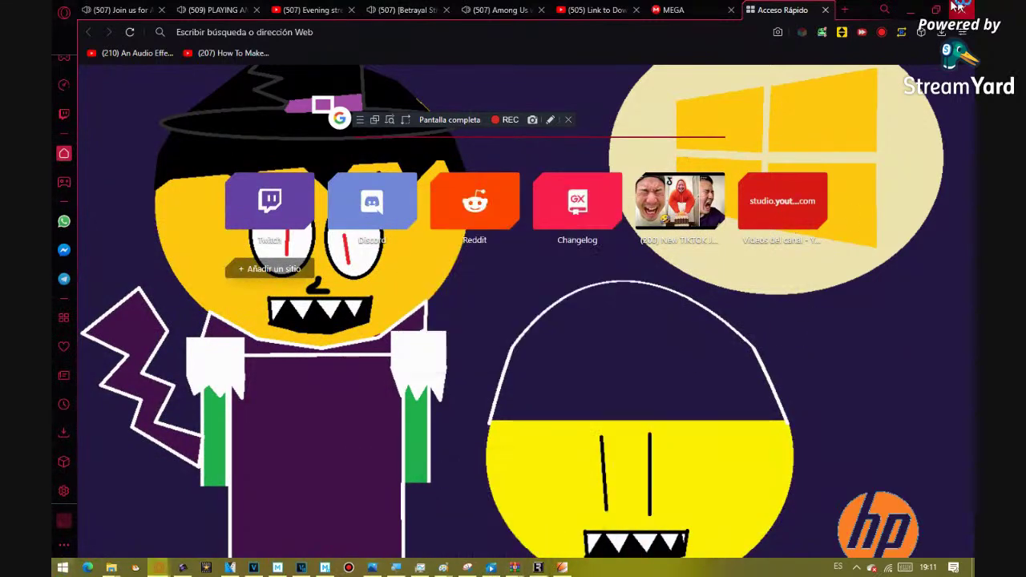
left_click(915, 9)
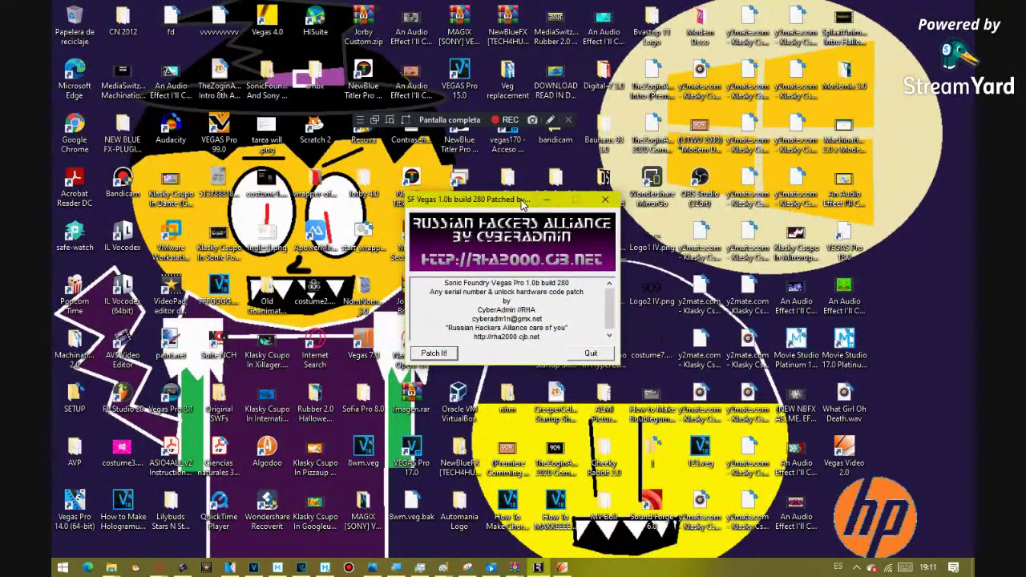
mouse_move(521, 204)
left_mouse_down()
mouse_move(562, 161)
mouse_move(633, 132)
mouse_move(708, 126)
mouse_move(510, 218)
left_mouse_up()
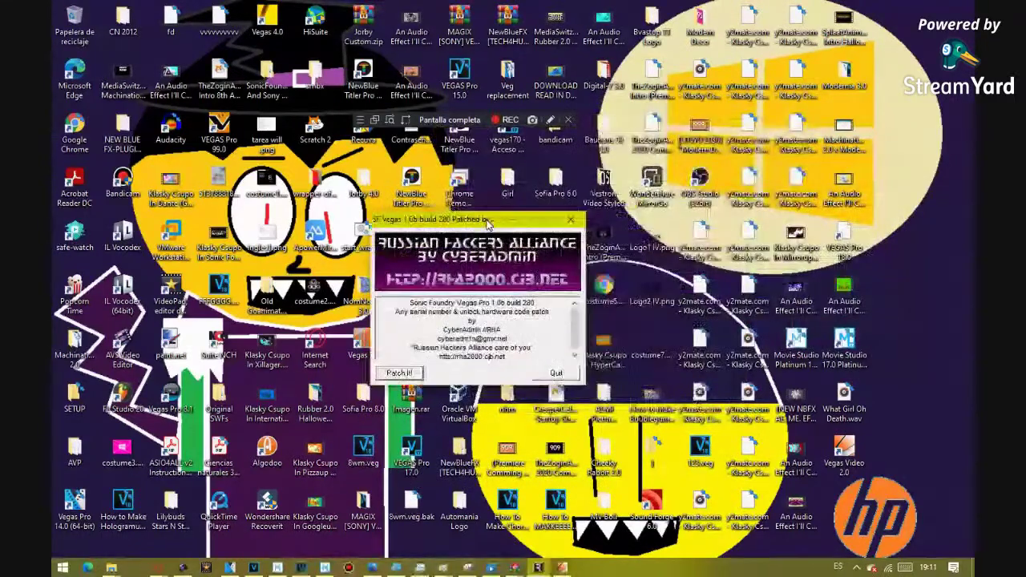
key("super+d")
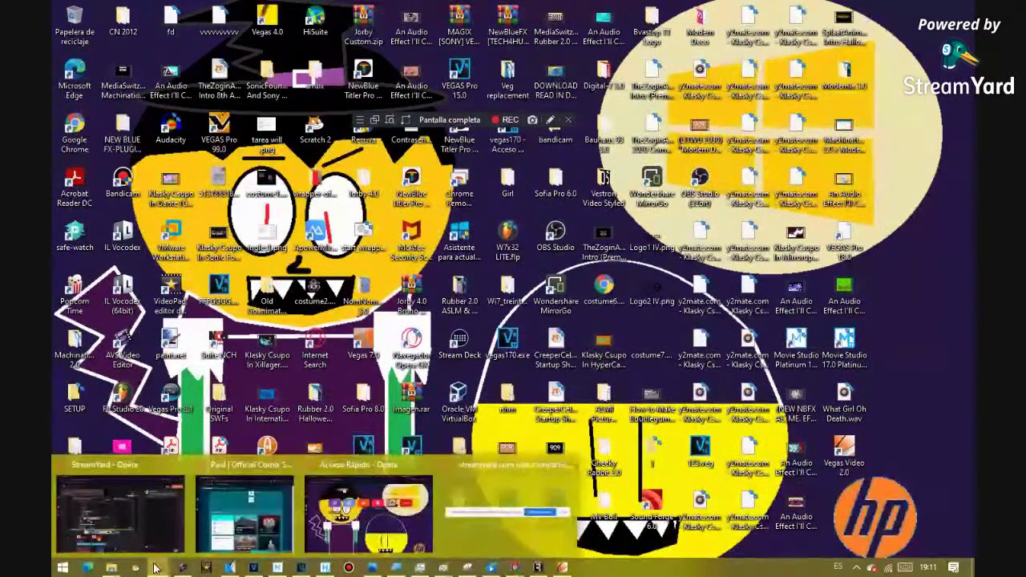
- Bring Opera GX back and look through the Evening, Betrayal and Among Us stream tabs
key("alt+Tab")
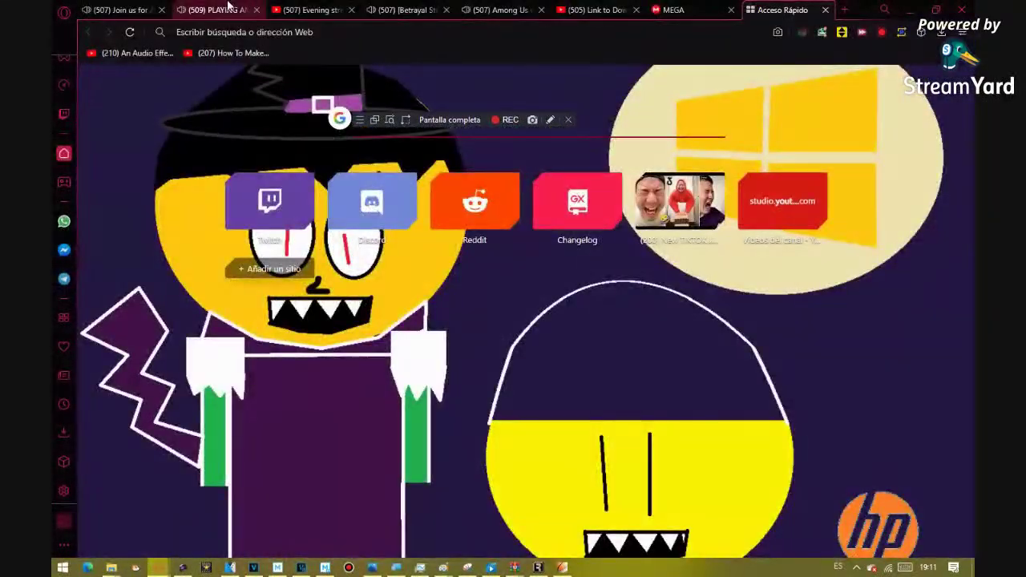
left_click(333, 10)
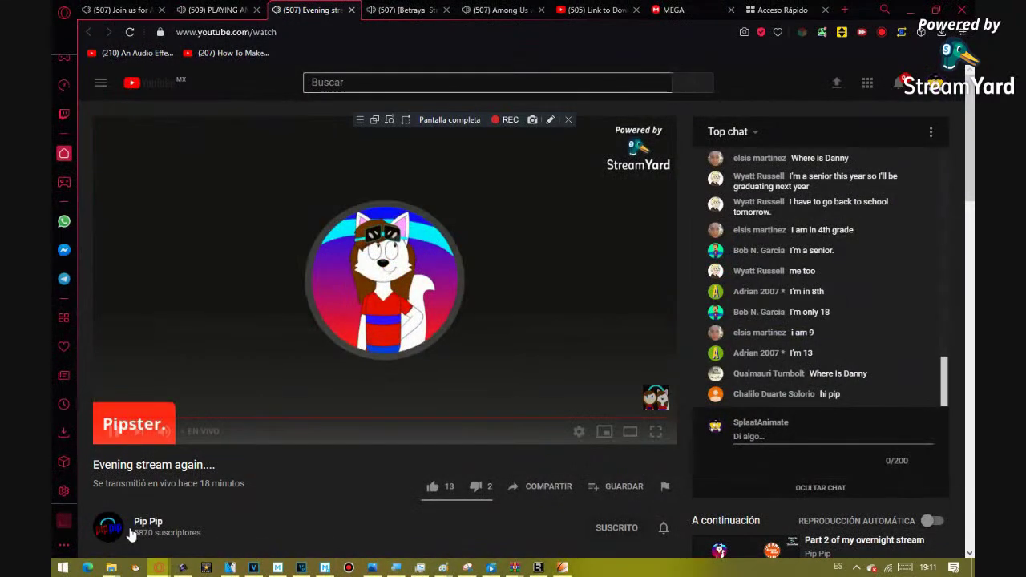
left_click(420, 6)
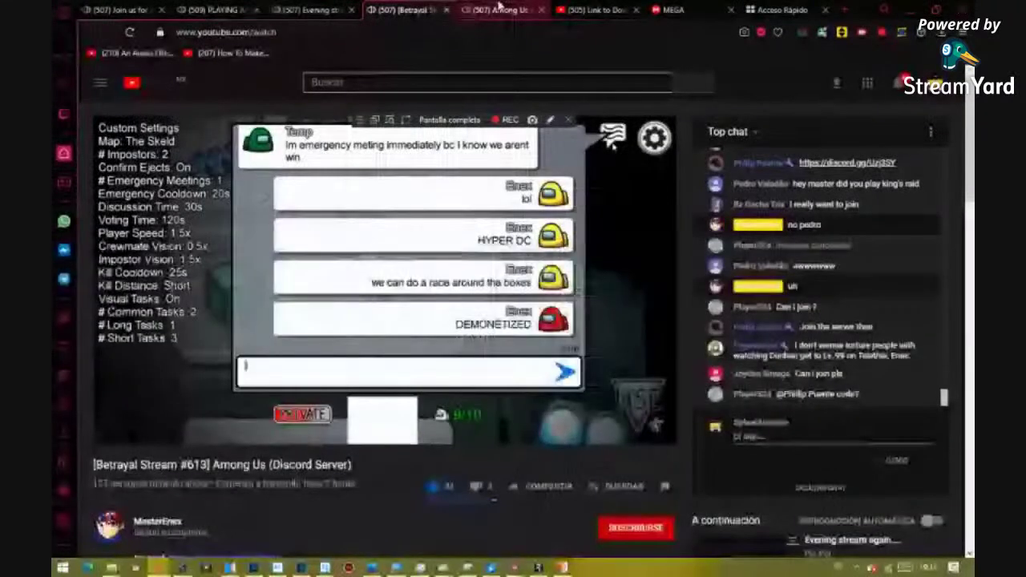
left_click(514, 8)
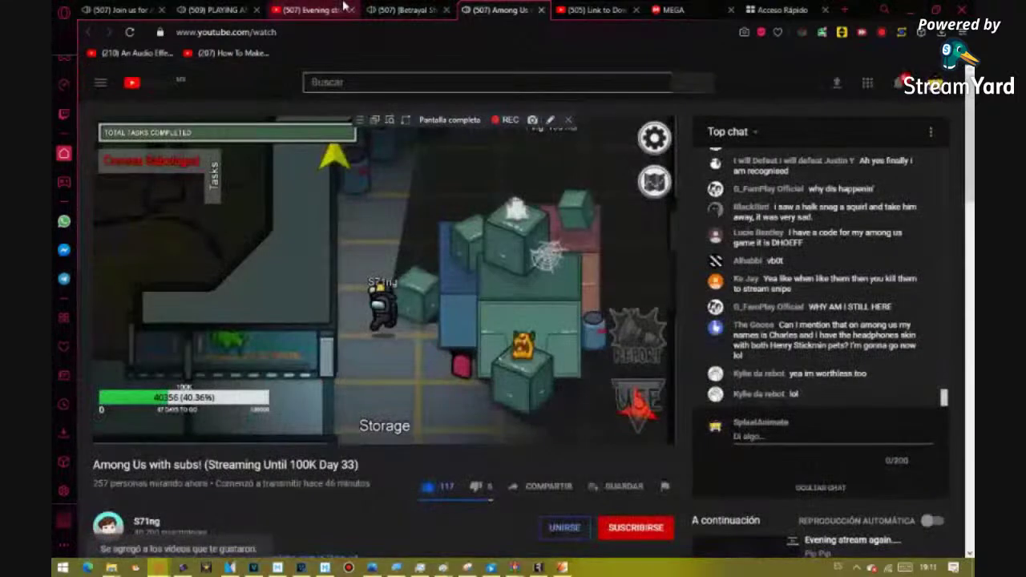
left_click(344, 7)
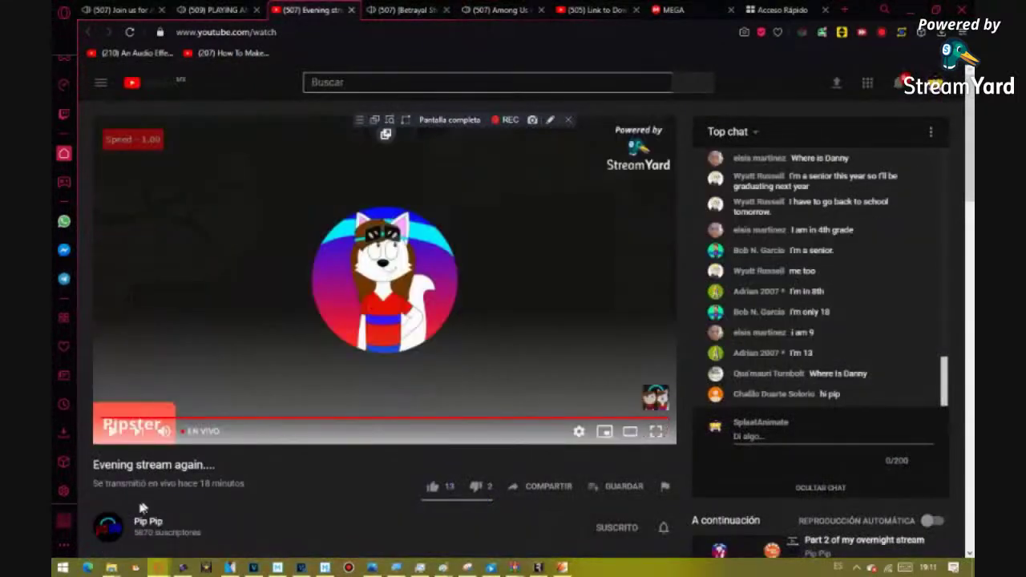
- Open the streamer's channel, view the 'Overnight stream.... again.' video, and return to the channel
left_click(108, 527)
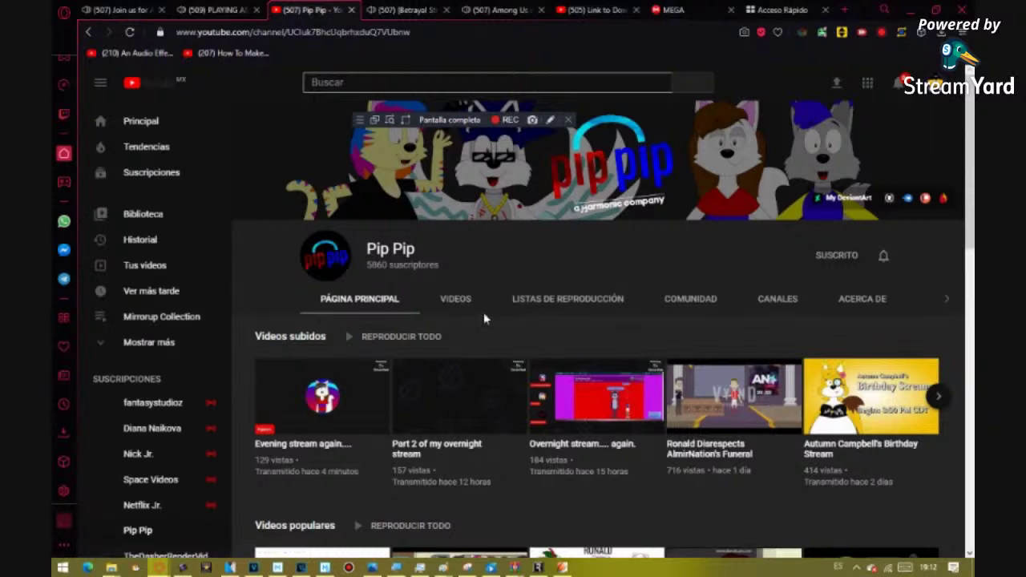
left_click(575, 396)
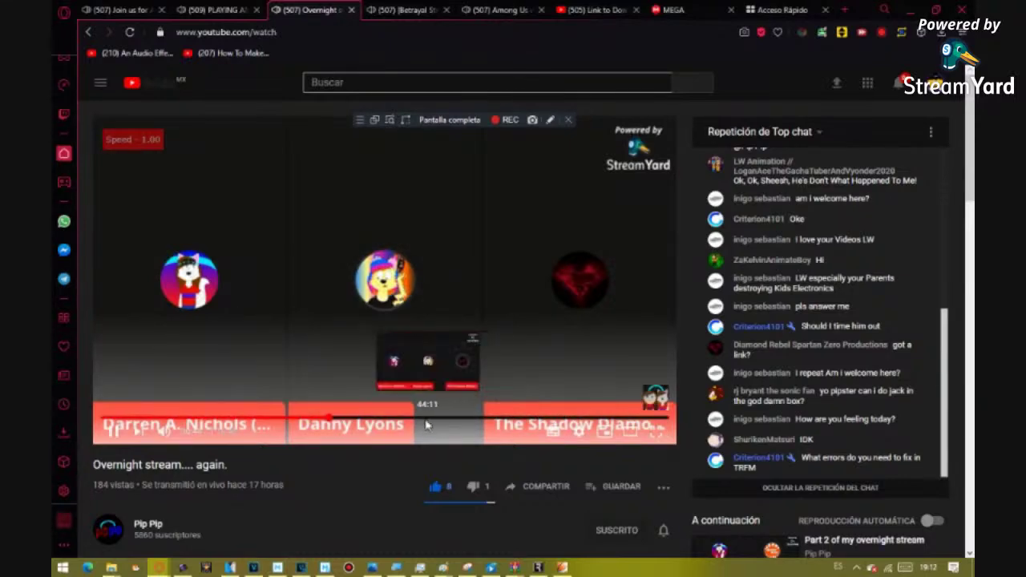
left_click(89, 33)
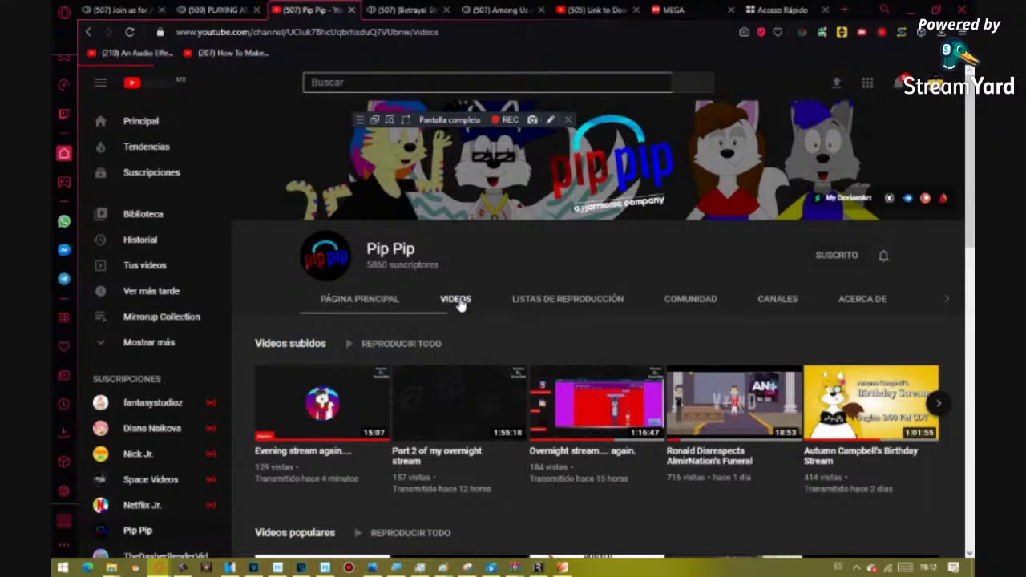
- Open and back out of the 'Part 2 of my overnight stream' and 'Overnight Stream?!?' videos
left_click(435, 434)
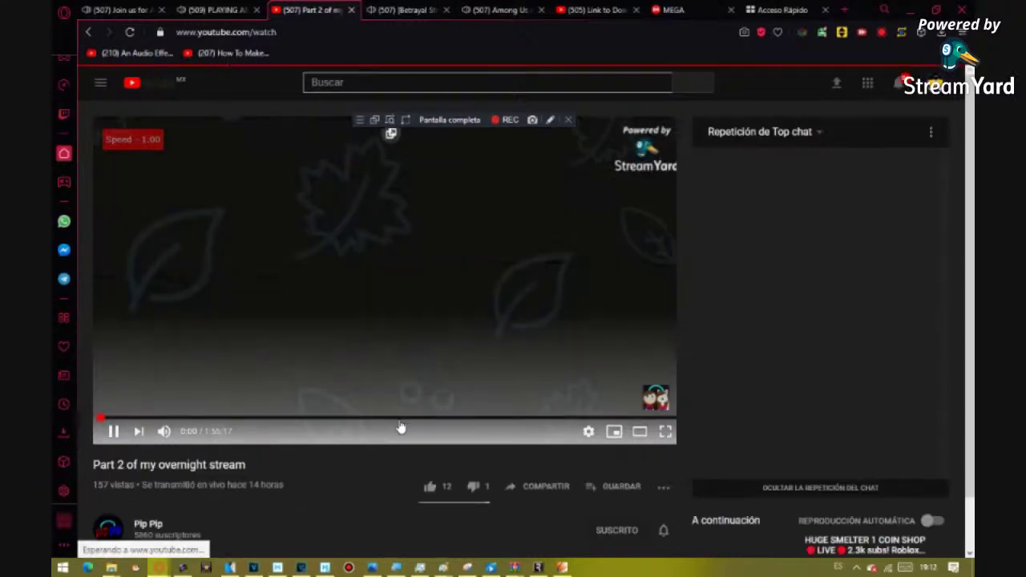
left_click(90, 33)
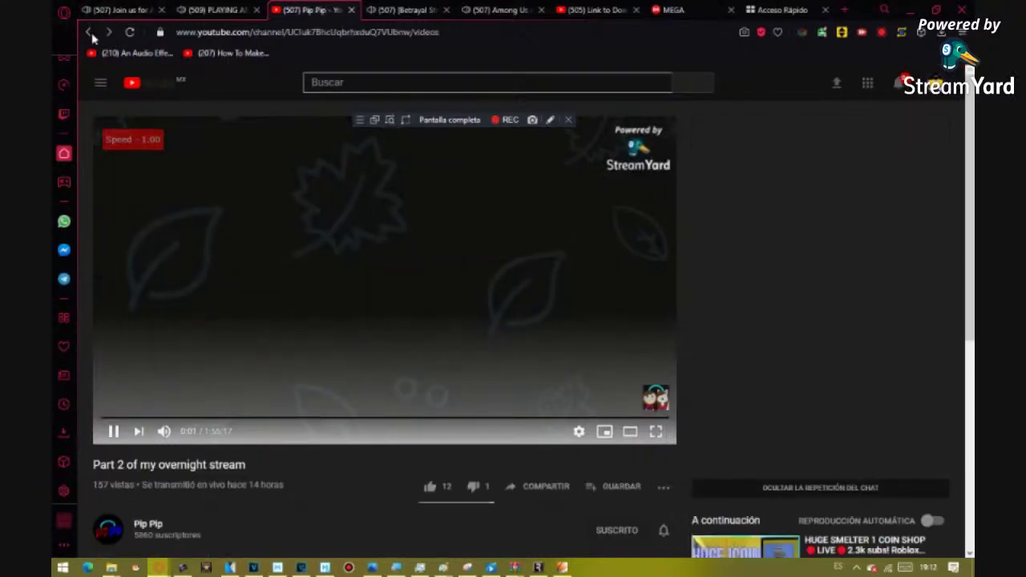
scroll(682, 351, "down", 5)
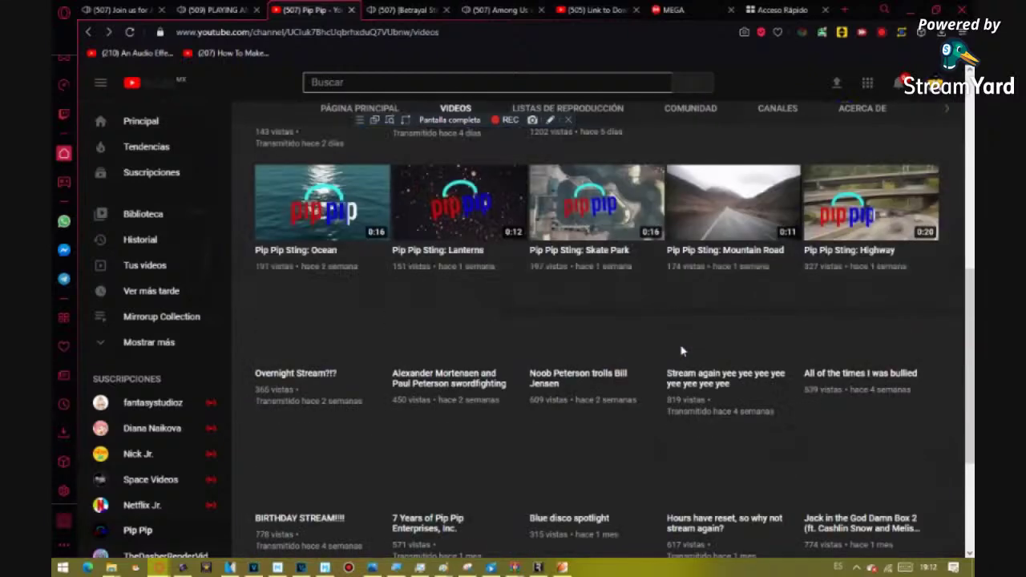
mouse_move(328, 347)
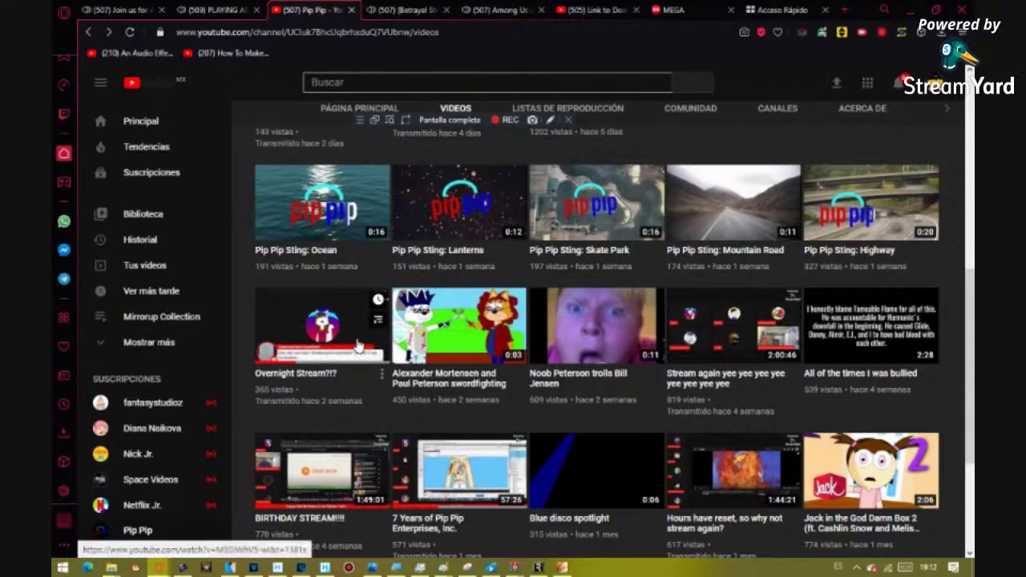
left_click(358, 345)
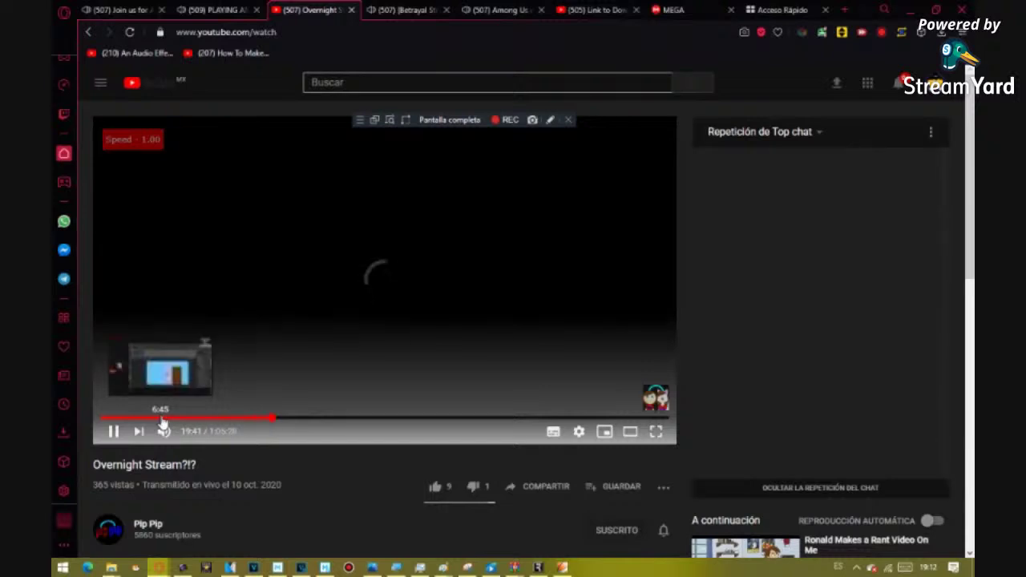
left_click(89, 32)
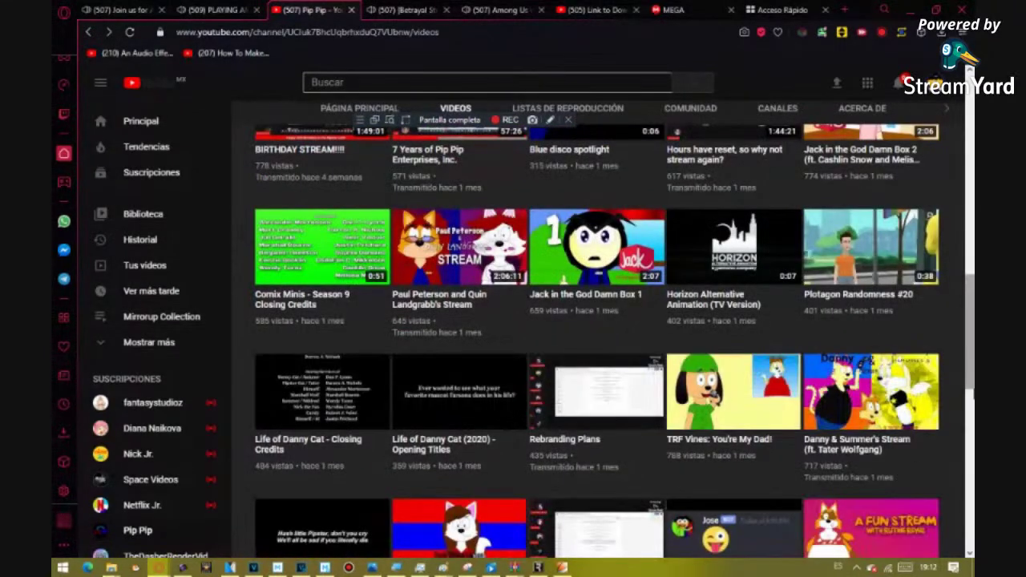
- Play the Rebranding Plans replay, jump ahead with keys 2 and 3, then minimize Opera
left_click(609, 399)
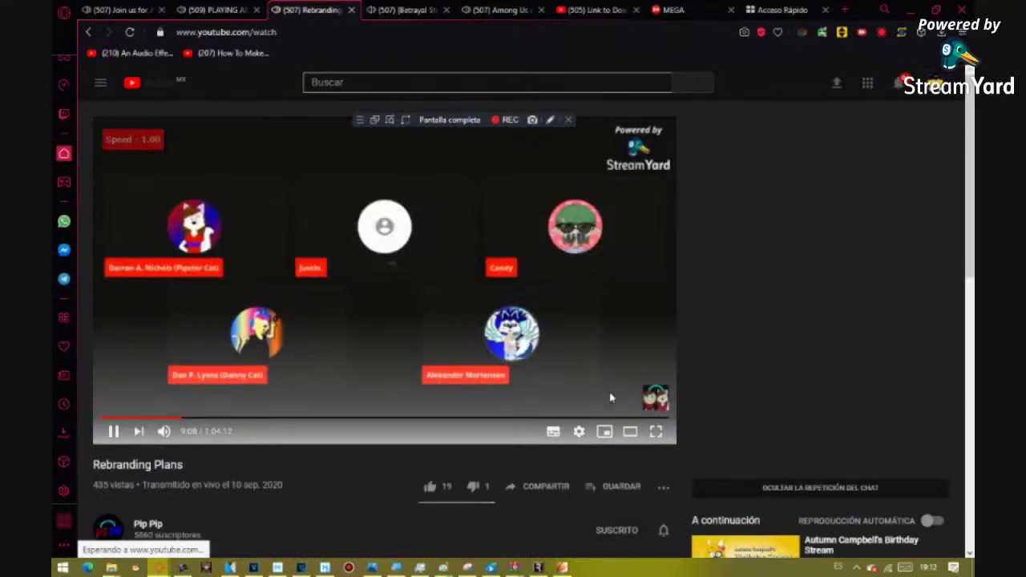
key("2")
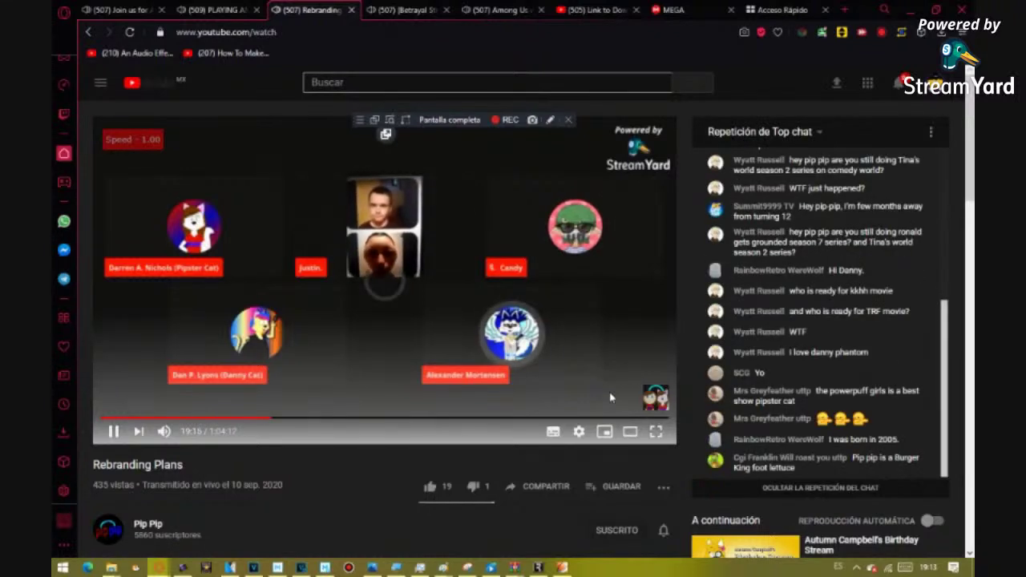
key("3")
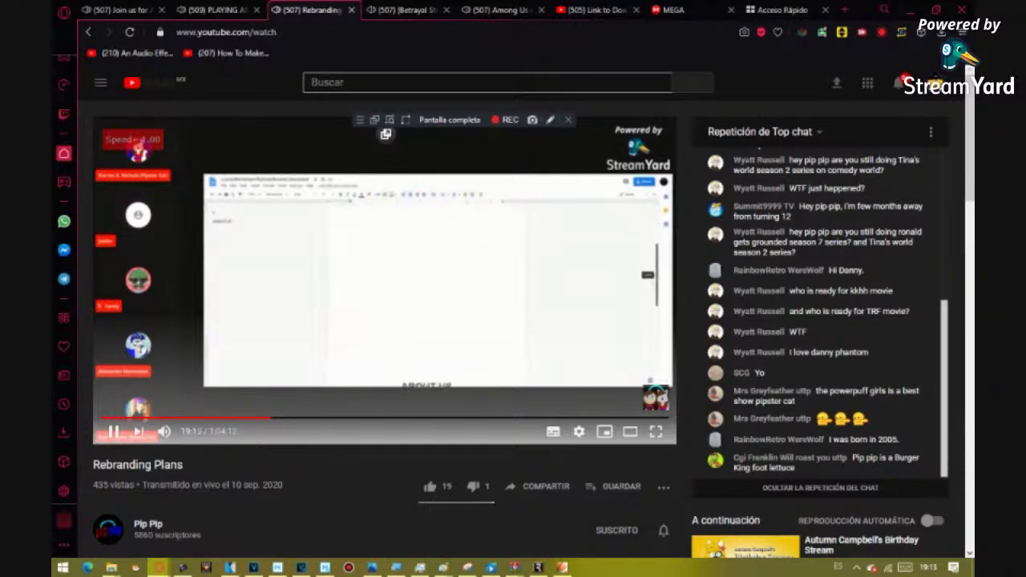
left_click(583, 559)
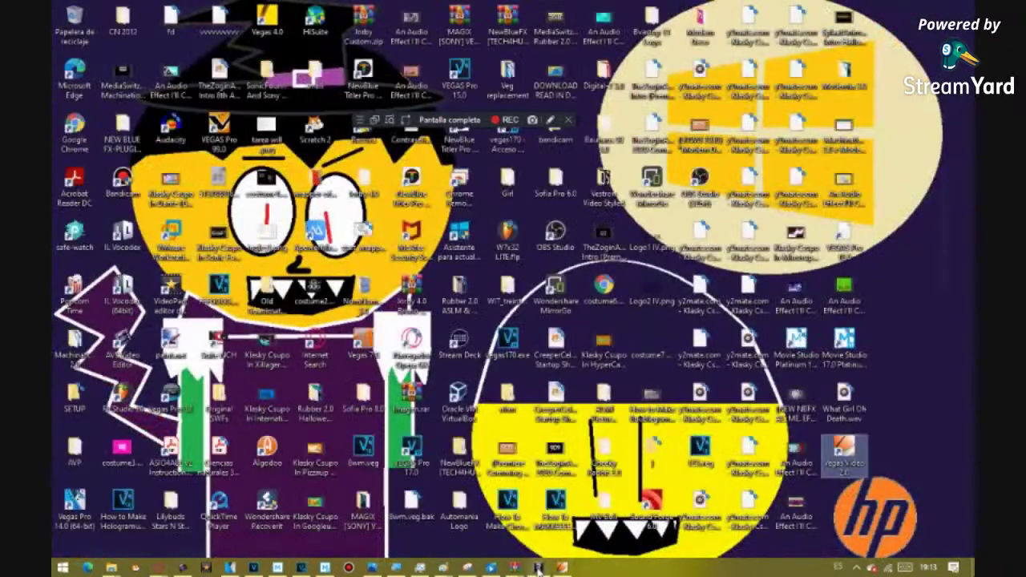
- Restore the Vegas patch dialog, start the patch, and try opening vegas.exe from Documents
left_click(539, 567)
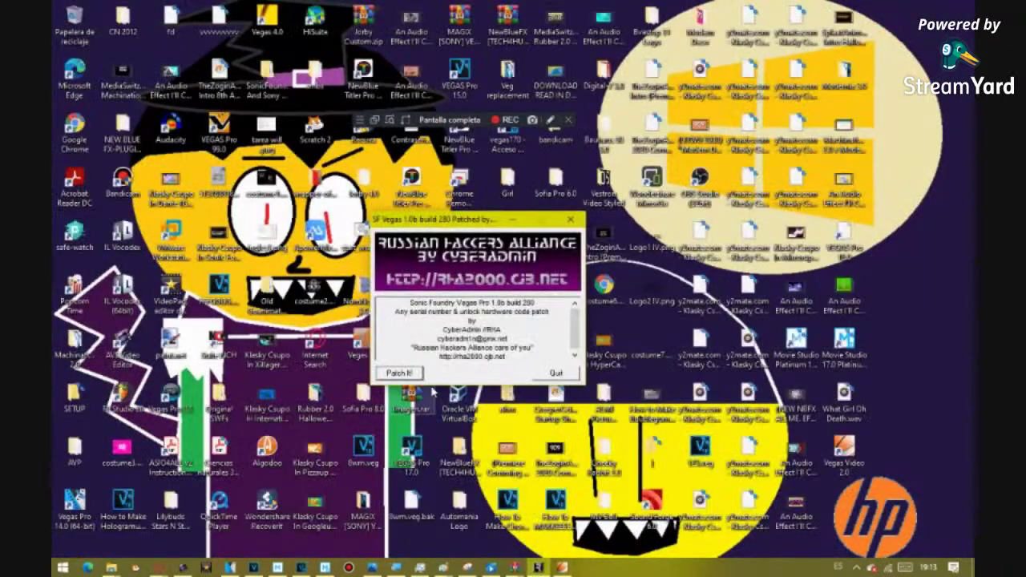
left_click(415, 377)
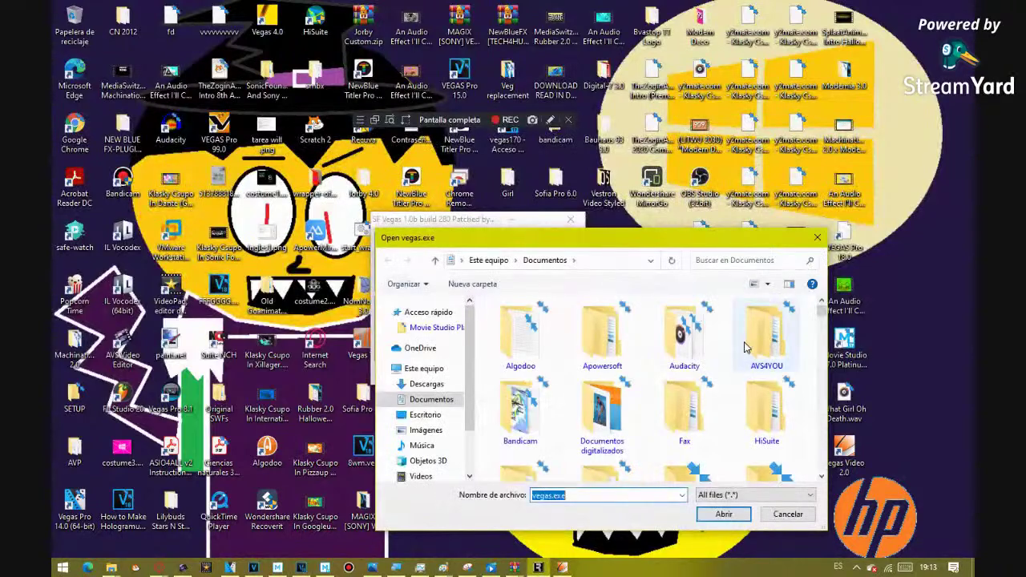
left_click(738, 518)
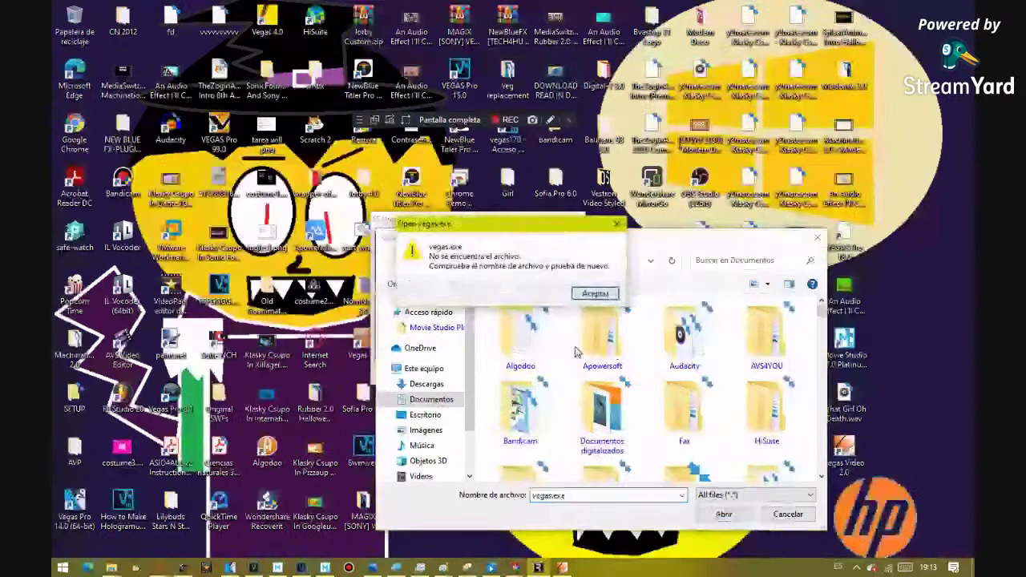
left_click(594, 294)
left_click(724, 514)
- After repeated vegas.exe not-found errors, cancel the file picker, quit the patcher, and bring Opera forward
key("Return")
left_click(724, 514)
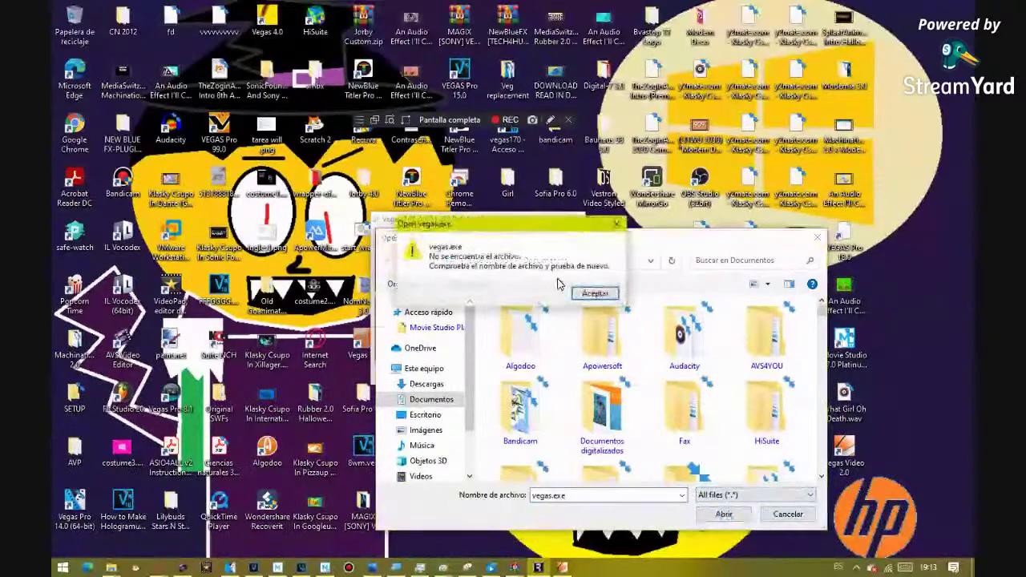
left_click(596, 294)
left_click(724, 514)
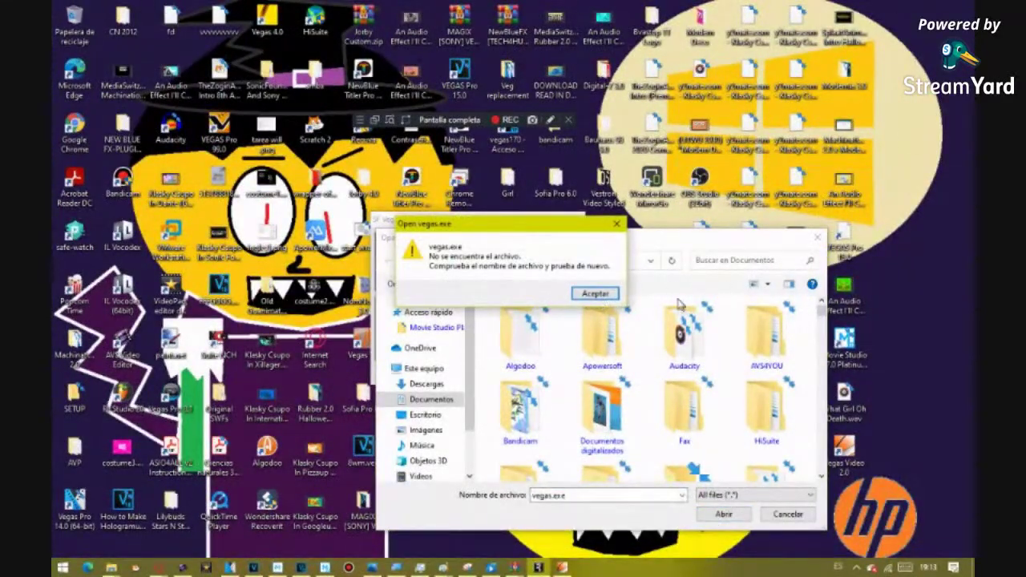
left_click(617, 224)
left_click(553, 373)
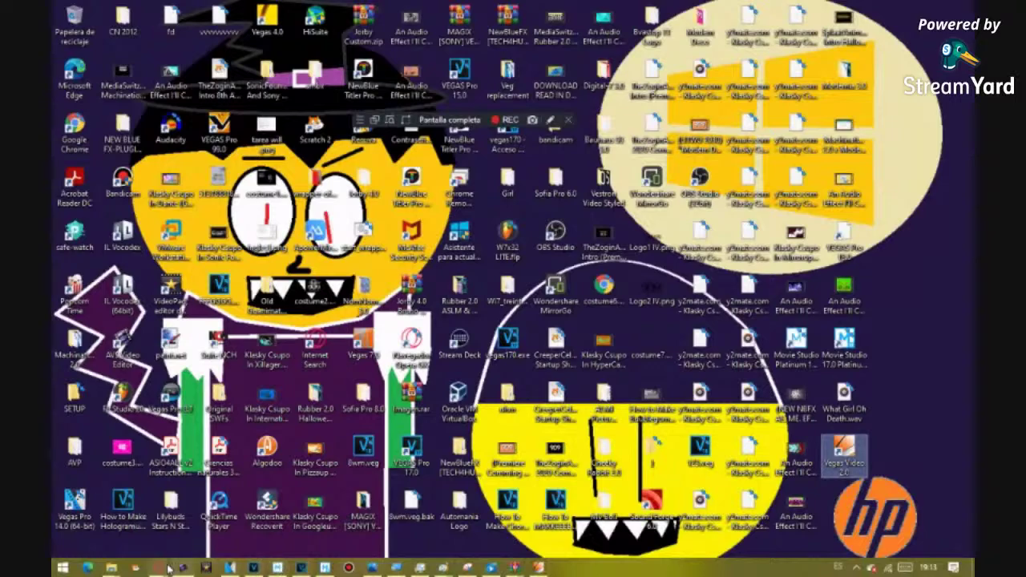
mouse_move(159, 567)
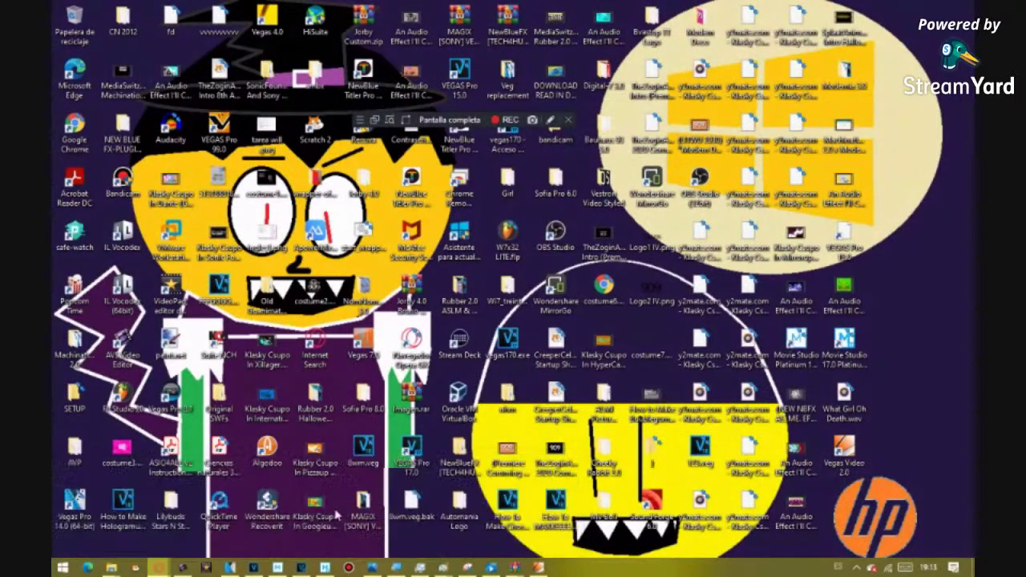
left_click(369, 513)
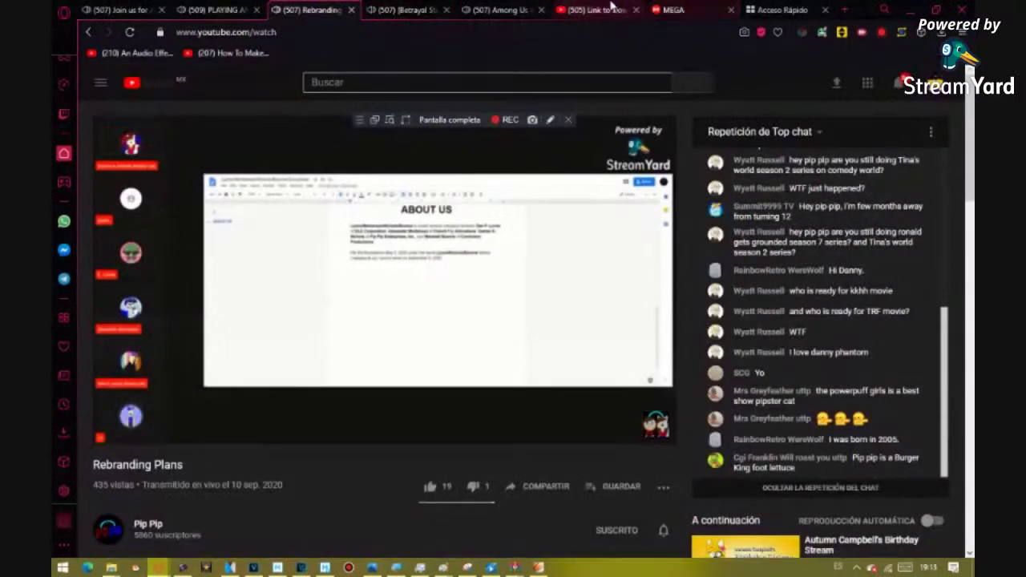
- Switch to the '(505) Link to Download' Sound Forge Old Versions tab and deselect the search box text
left_click(598, 9)
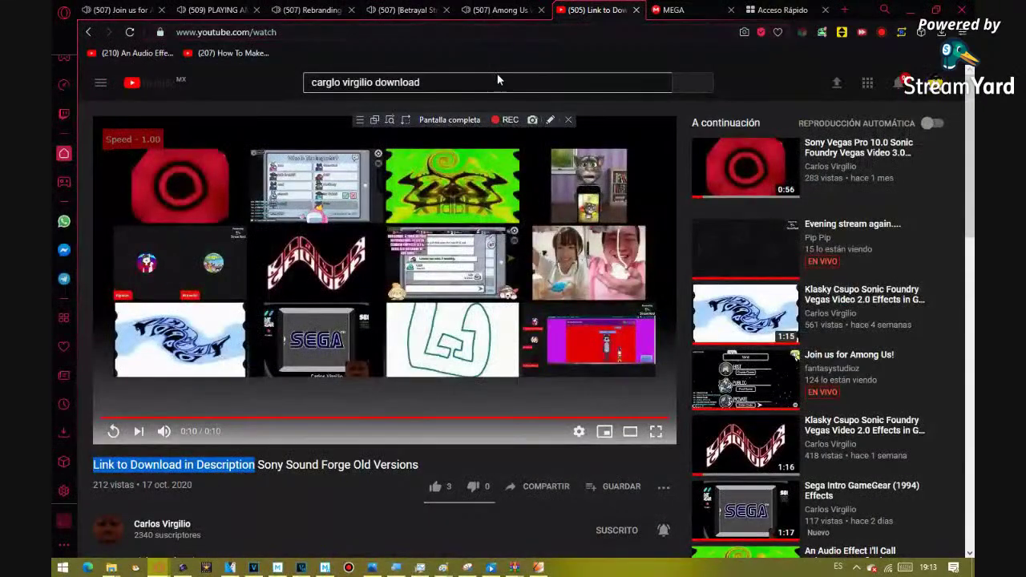
left_click(504, 82)
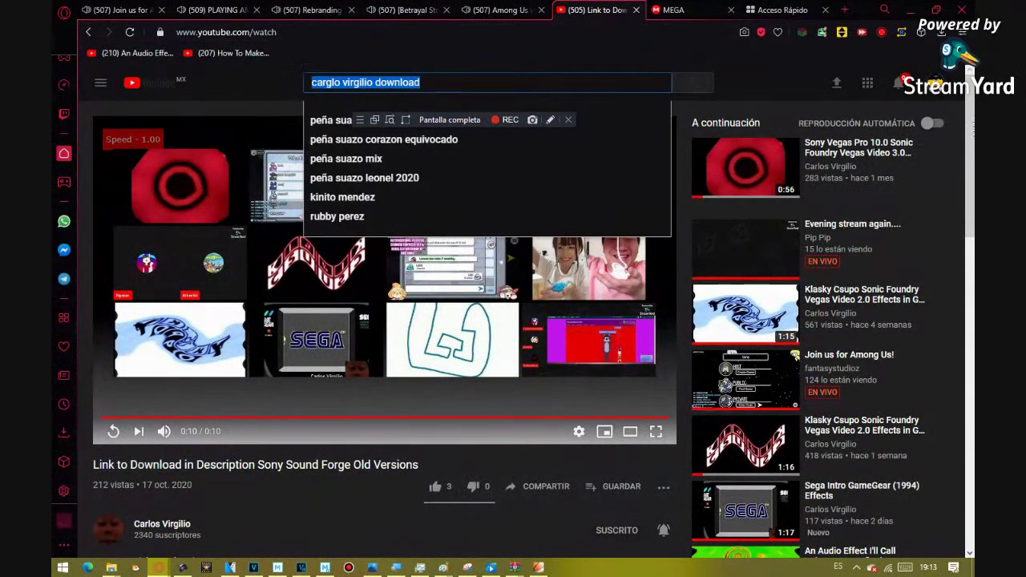
key("End")
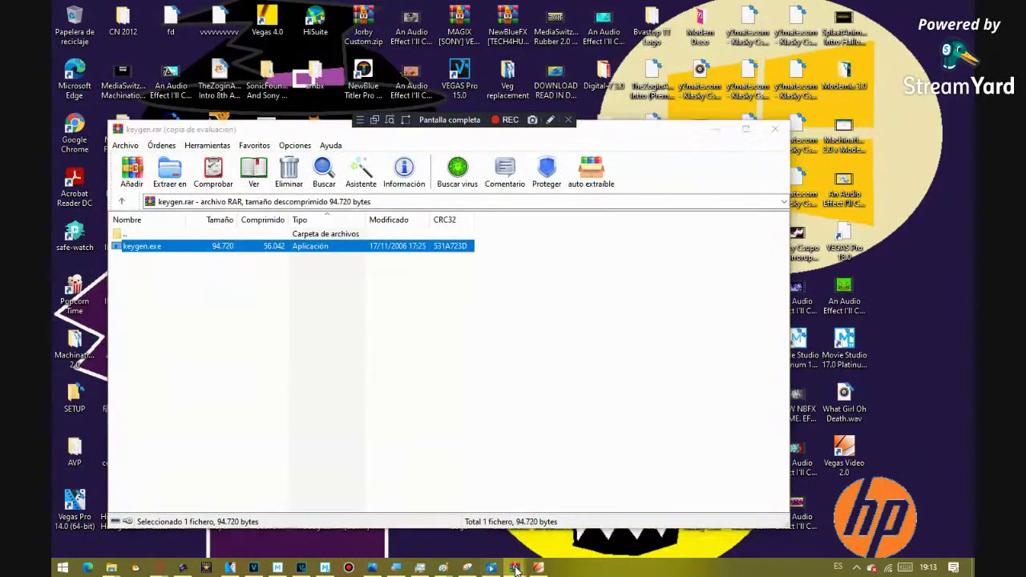
- Extract vegaspro1.0setup.exe from the vegas.pro archive to the desktop, entering the archive password
mouse_move(514, 566)
left_click(511, 552)
left_click_drag(143, 336, 463, 377)
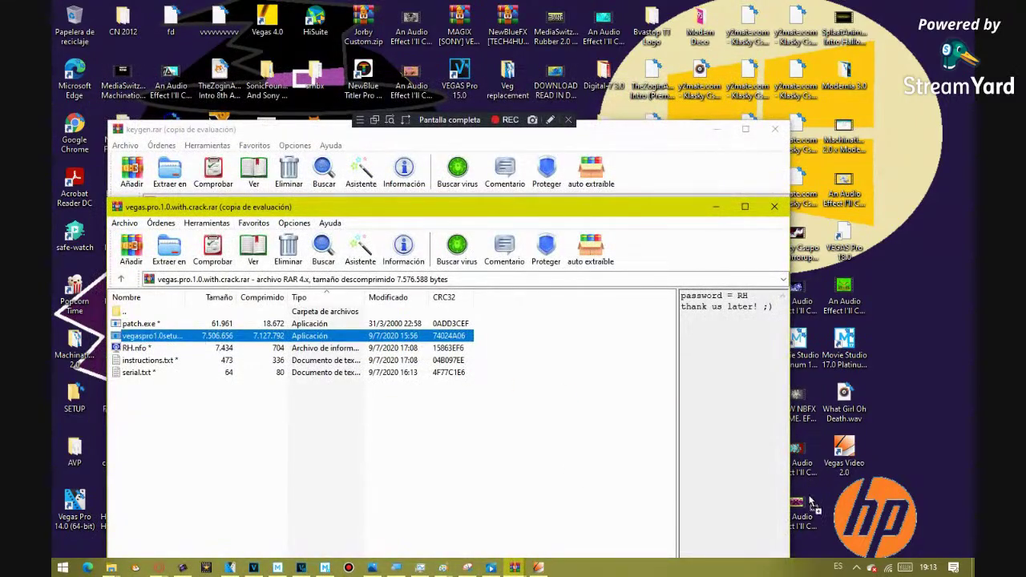
left_click_drag(836, 516, 836, 515)
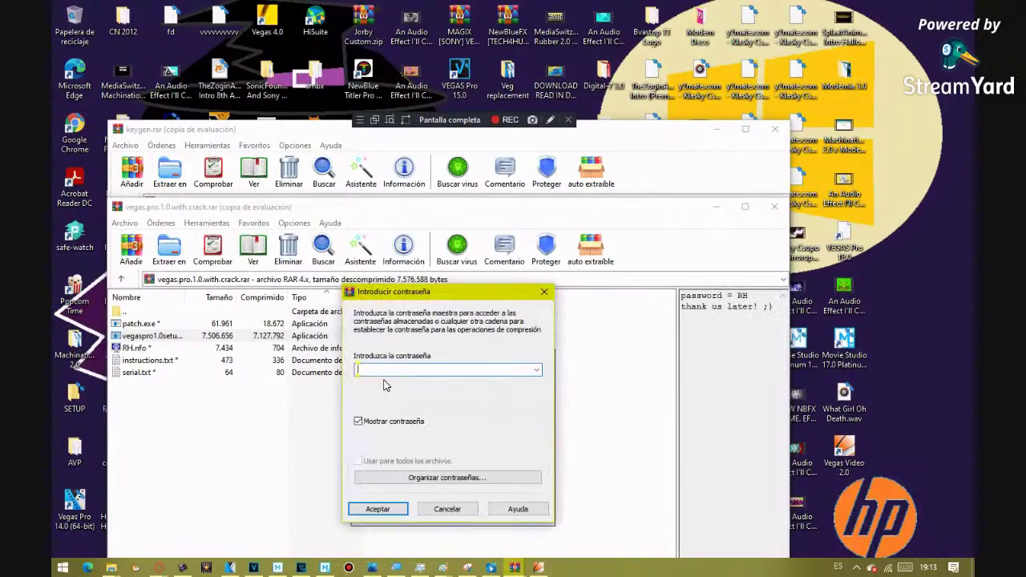
type("RH")
key("Return")
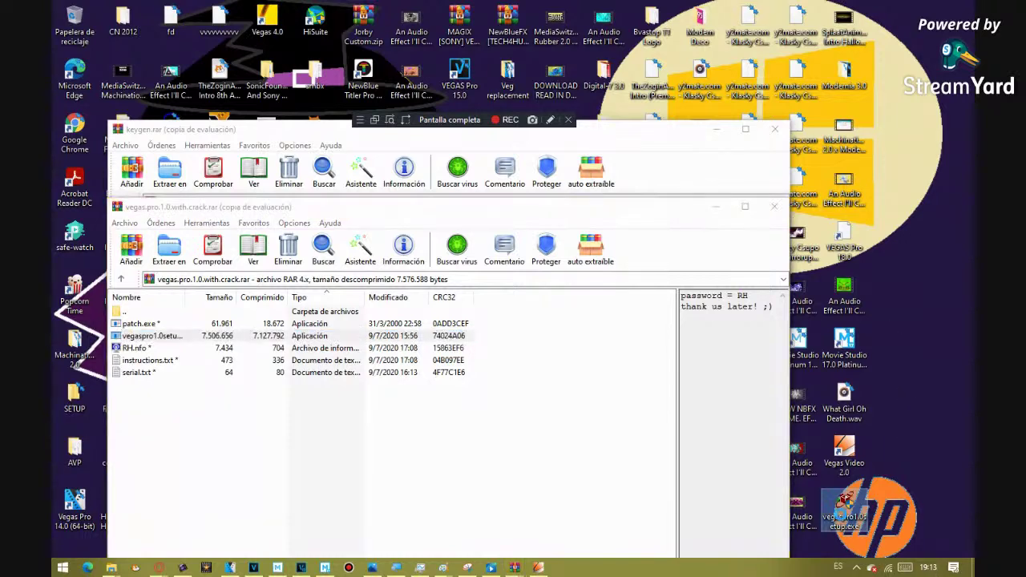
- Run the extracted Vegas setup as administrator via 'Ejecutar como administrador'
right_click(844, 509)
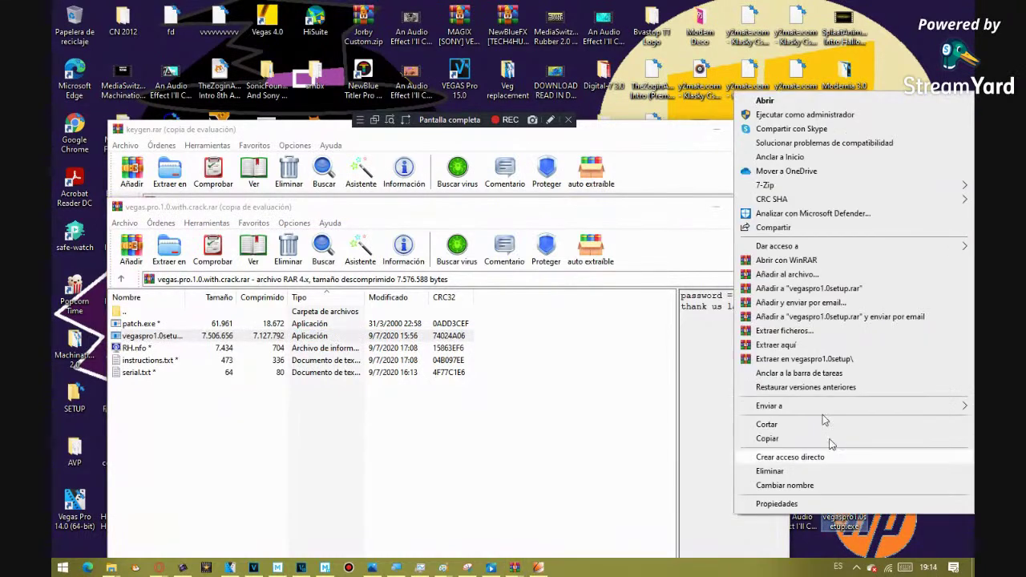
left_click(812, 115)
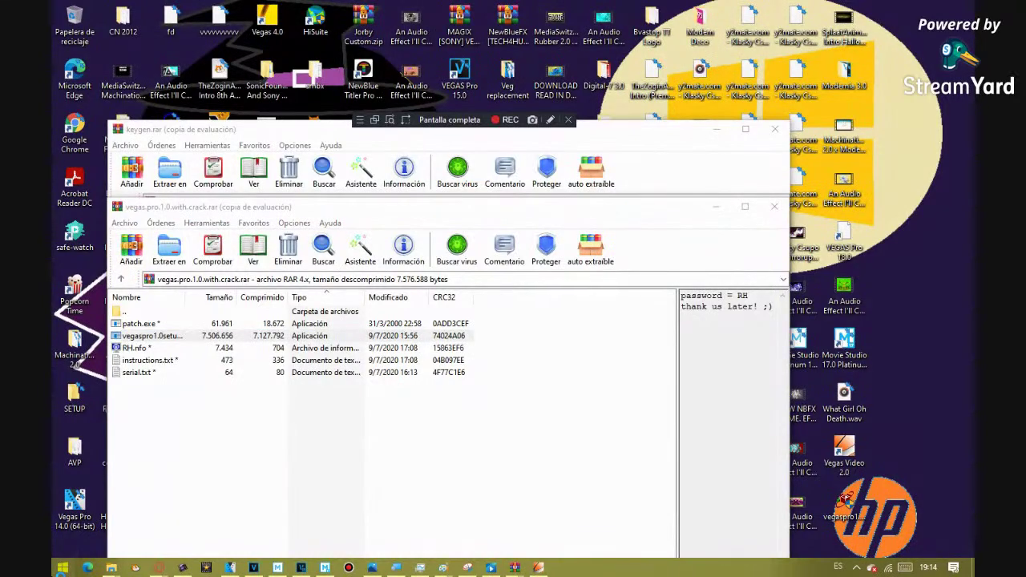
key("super")
key("Escape")
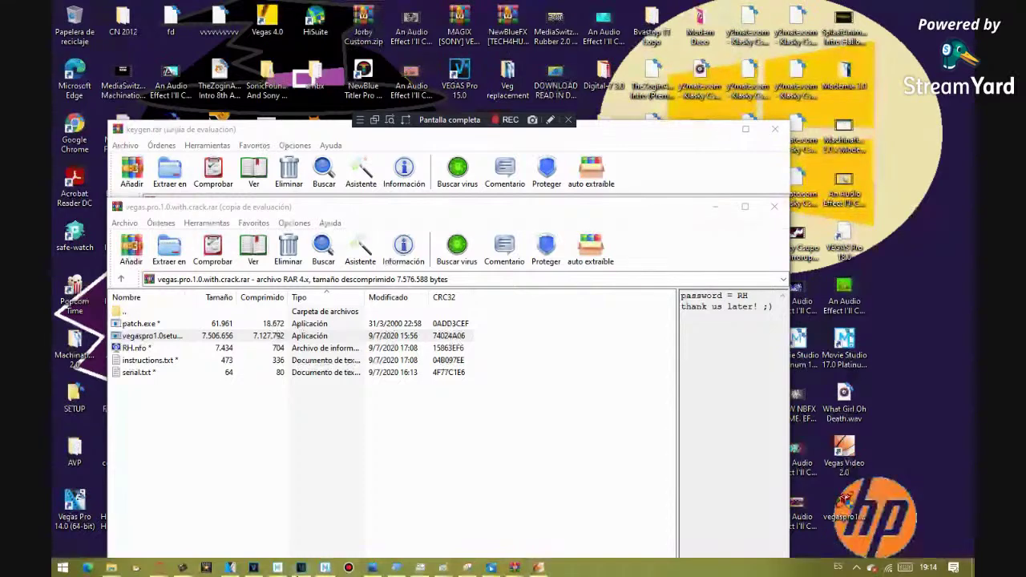
- Minimize Opera, lower the Unpacking Vegas progress window, and drag the WinRAR archive window to the left
mouse_move(349, 567)
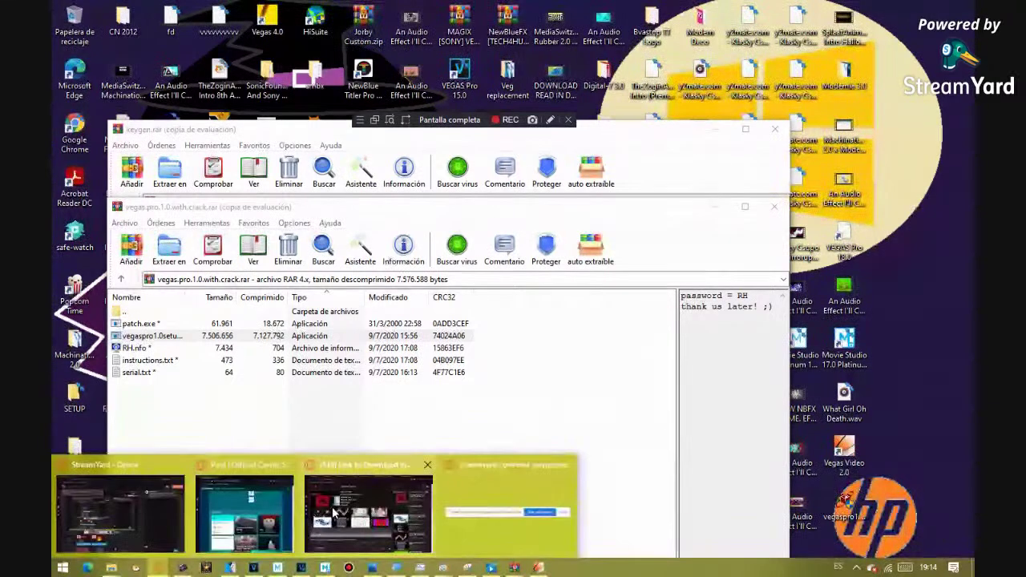
left_click(332, 506)
left_click(909, 6)
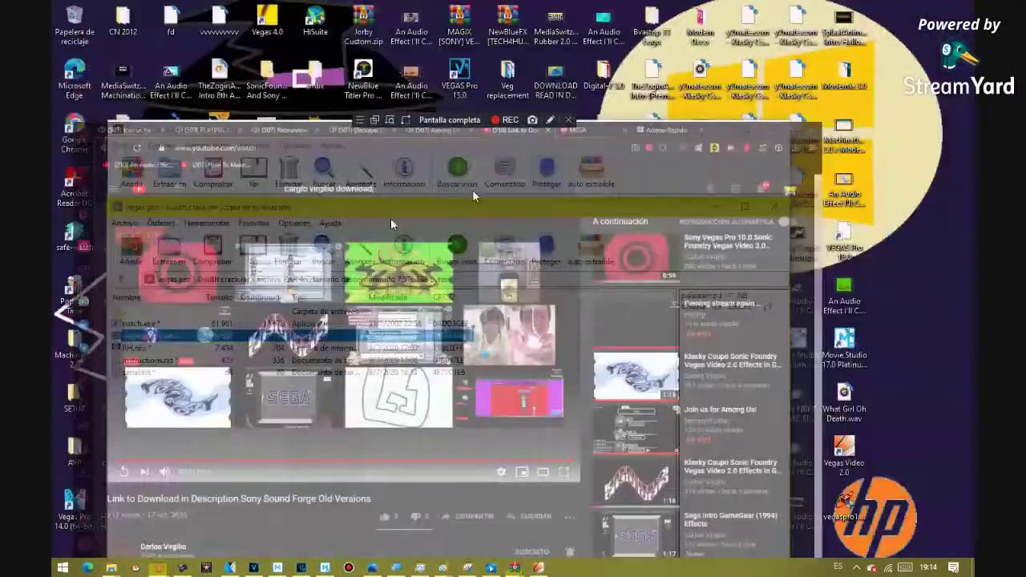
left_click(846, 505)
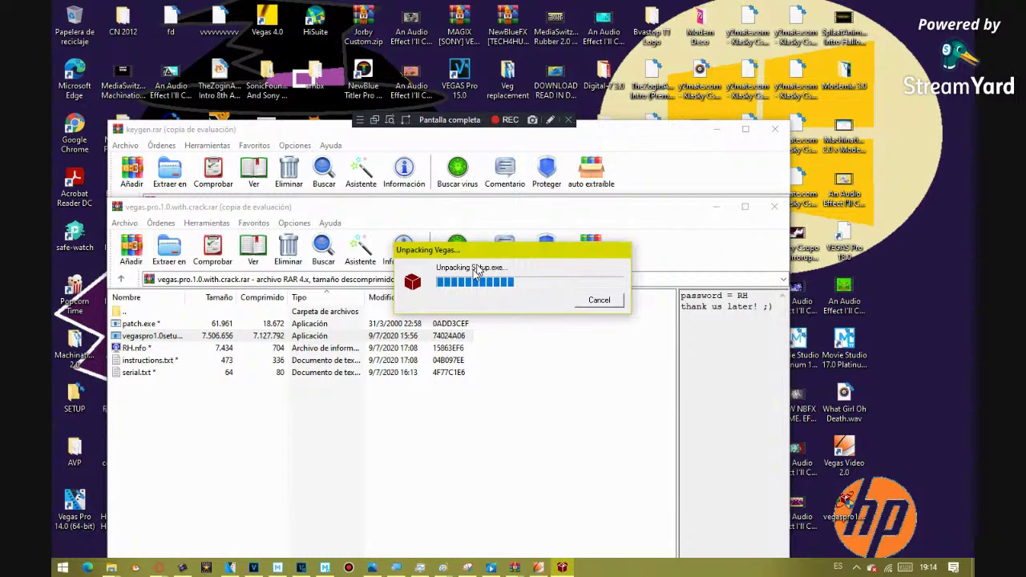
left_click_drag(476, 273, 459, 329)
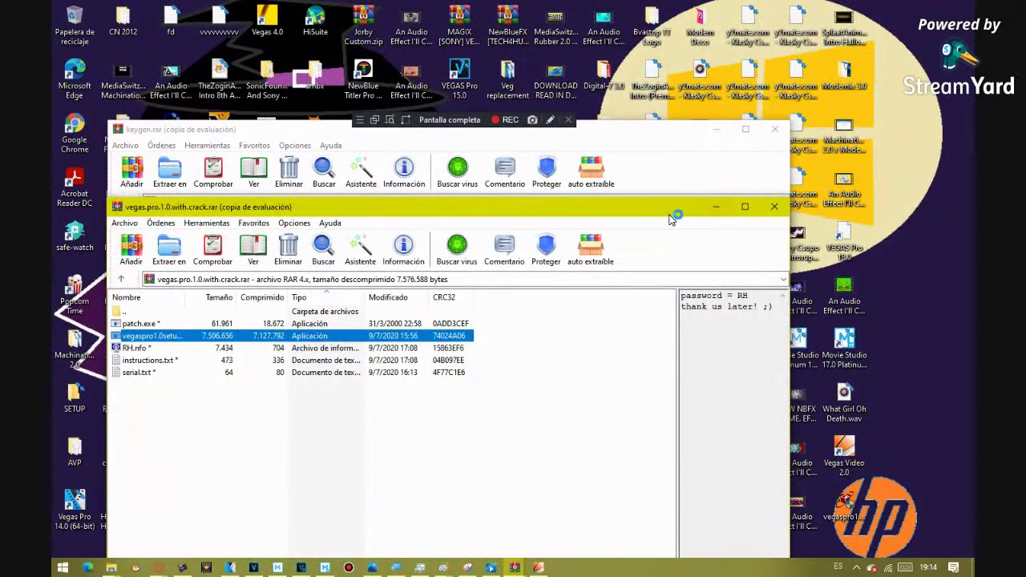
left_click_drag(662, 211, 53, 252)
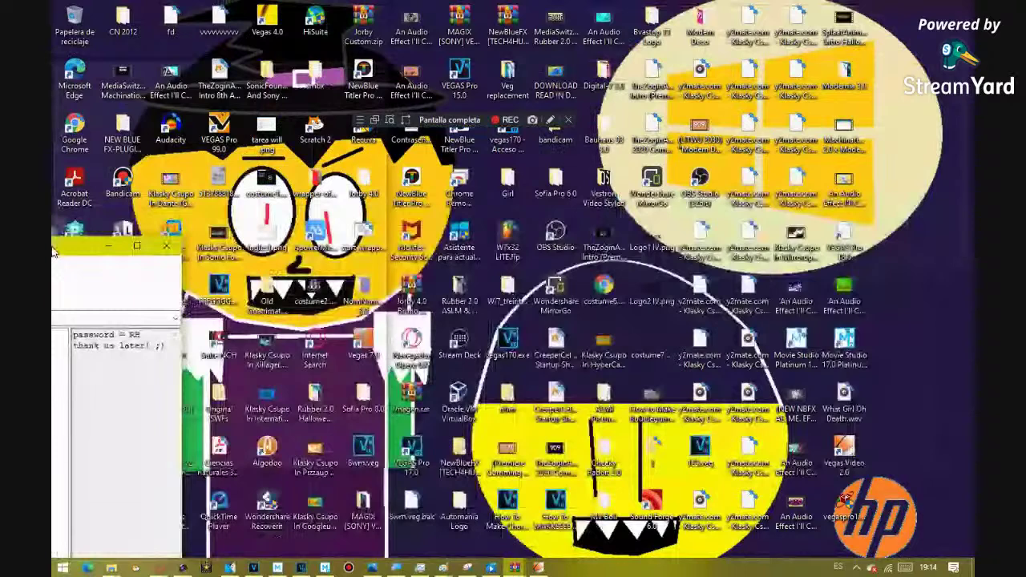
- Place the archive window near the top centre and scroll the Start menu apps toward the V entries
left_click_drag(53, 252, 136, 84)
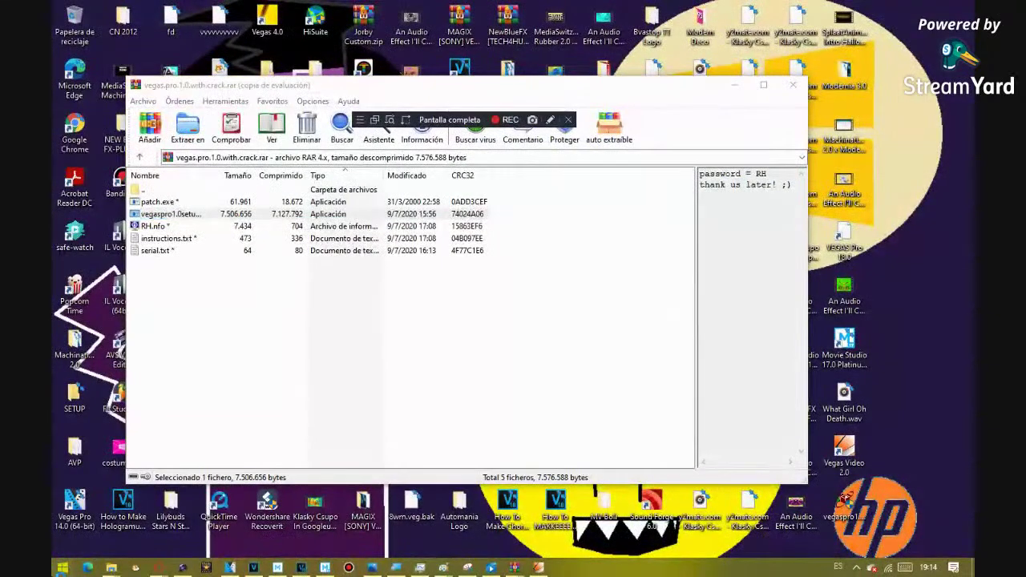
key("super")
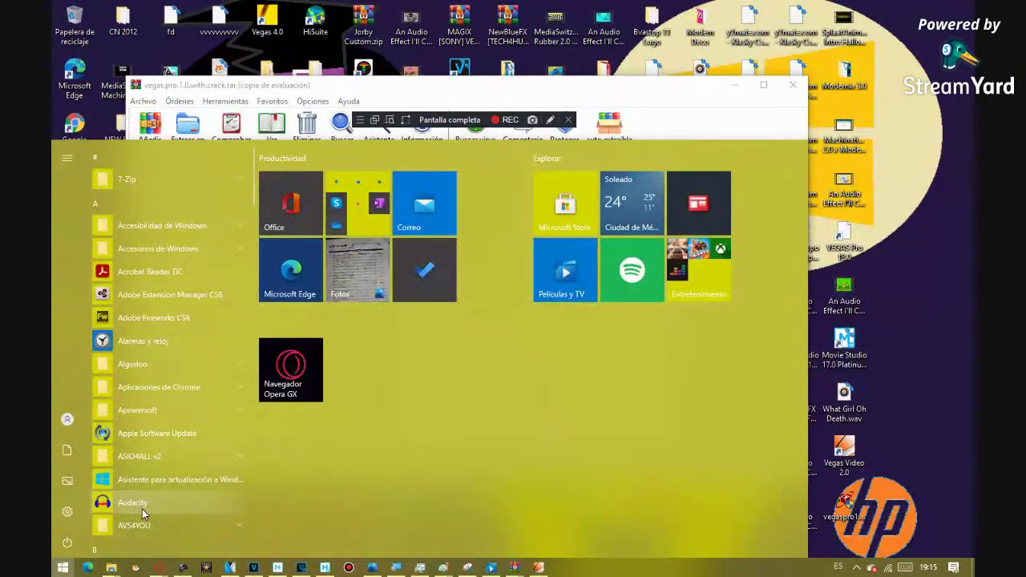
scroll(146, 514, "down", 10)
scroll(147, 509, "down", 10)
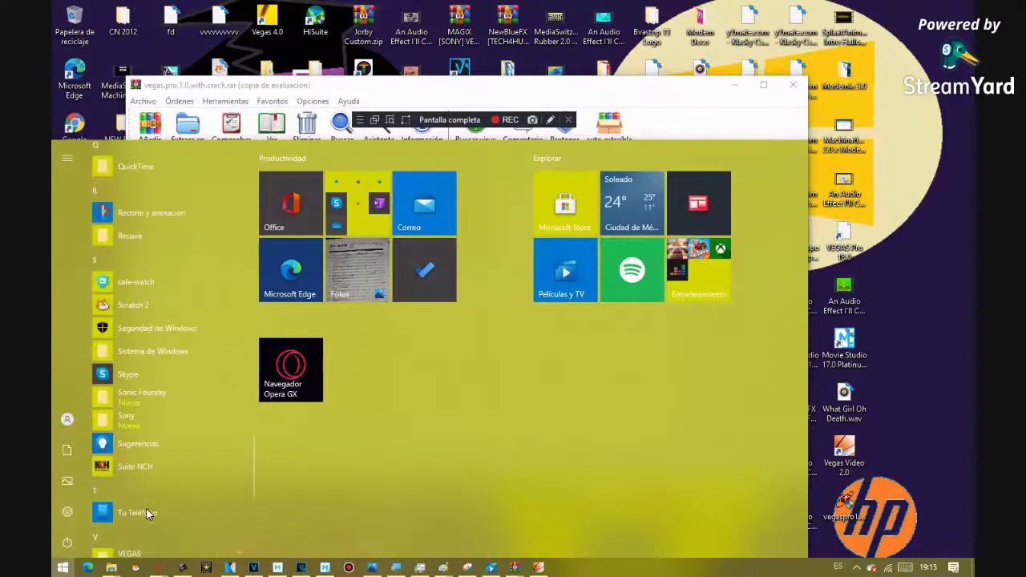
key("super")
key("super")
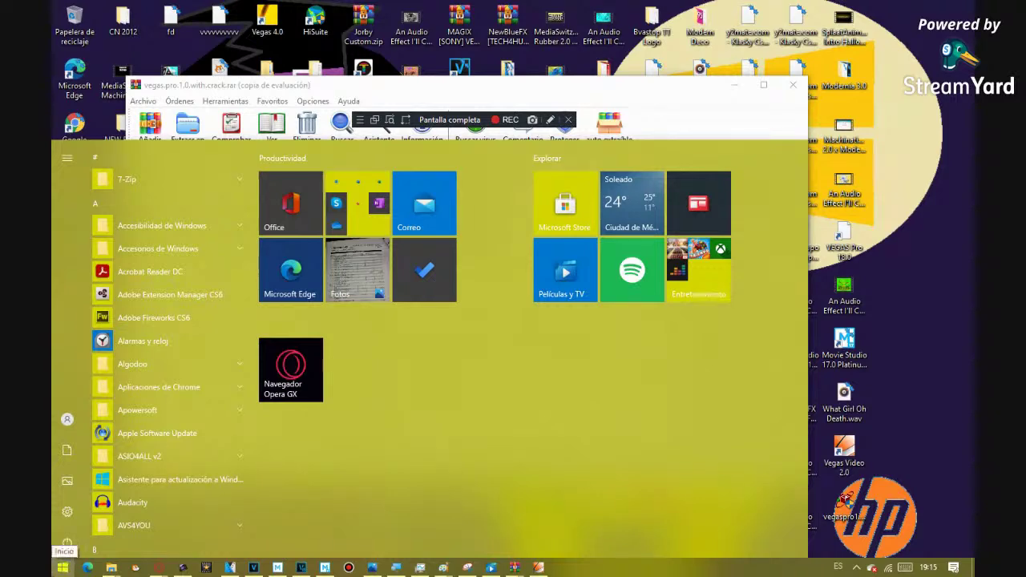
- Reopen the Start menu, scroll the app list again, close it, and bring an Opera window forward
left_click(63, 568)
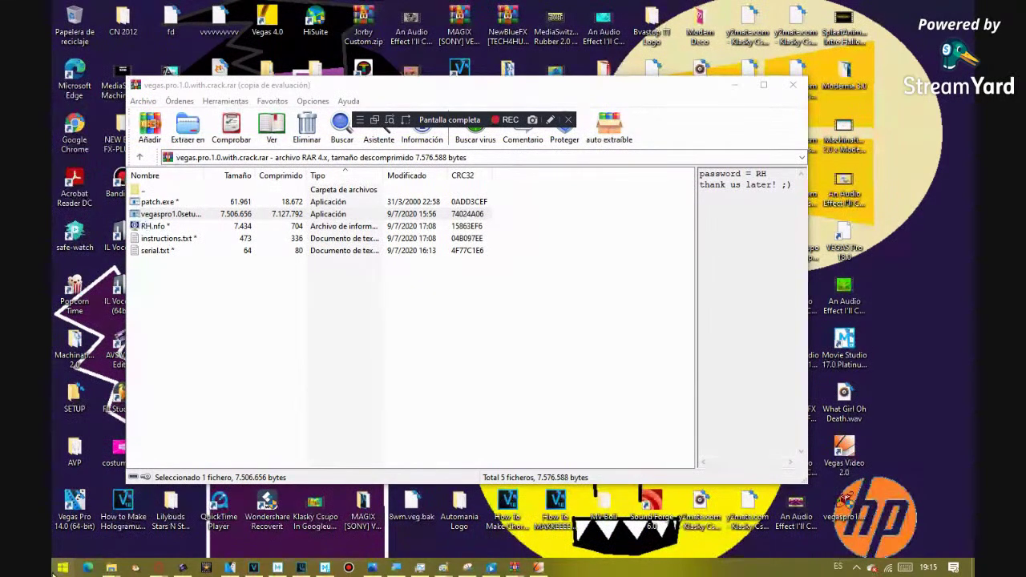
left_click(55, 568)
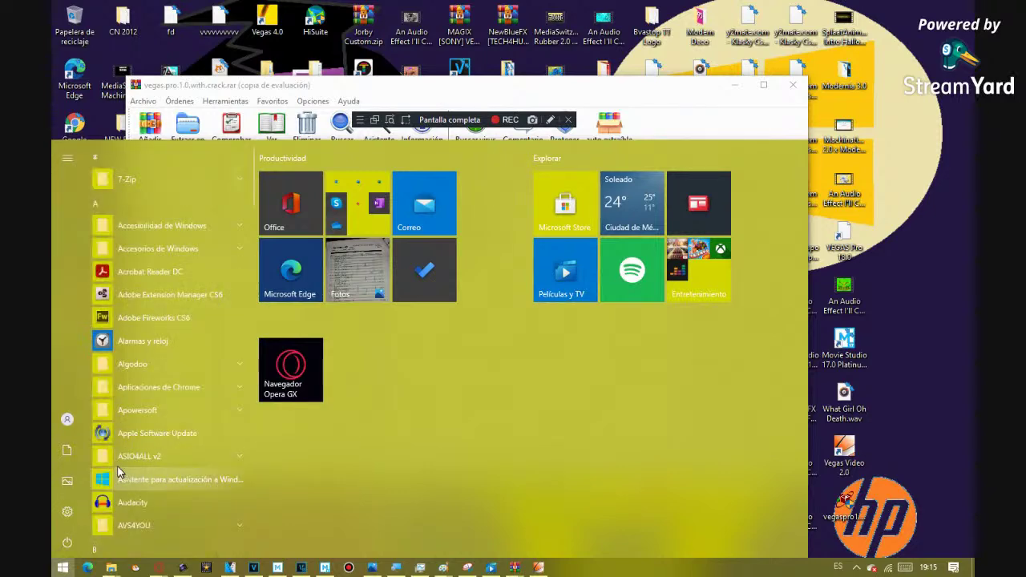
scroll(117, 470, "down", 5)
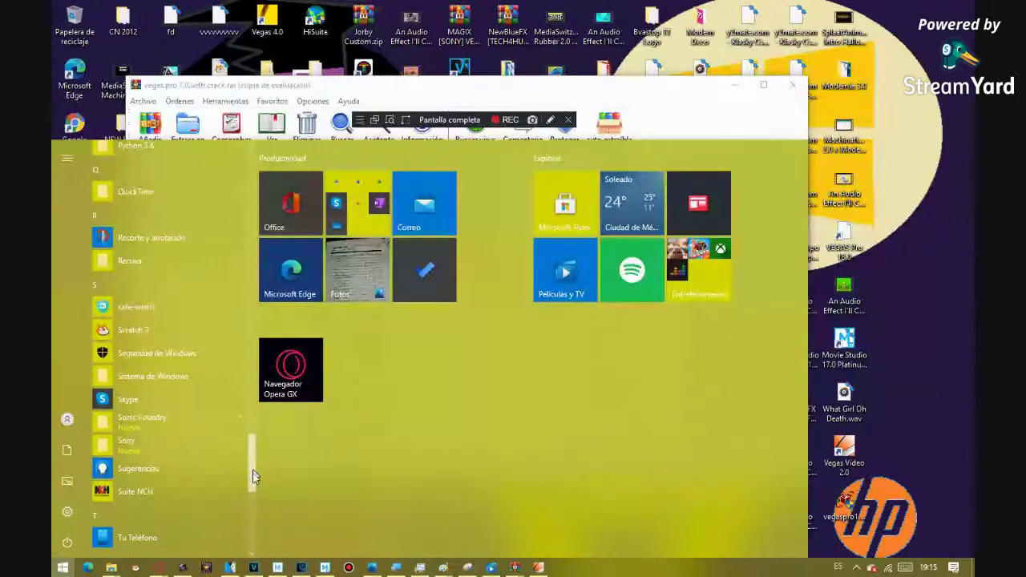
left_click_drag(253, 476, 240, 521)
left_click(820, 389)
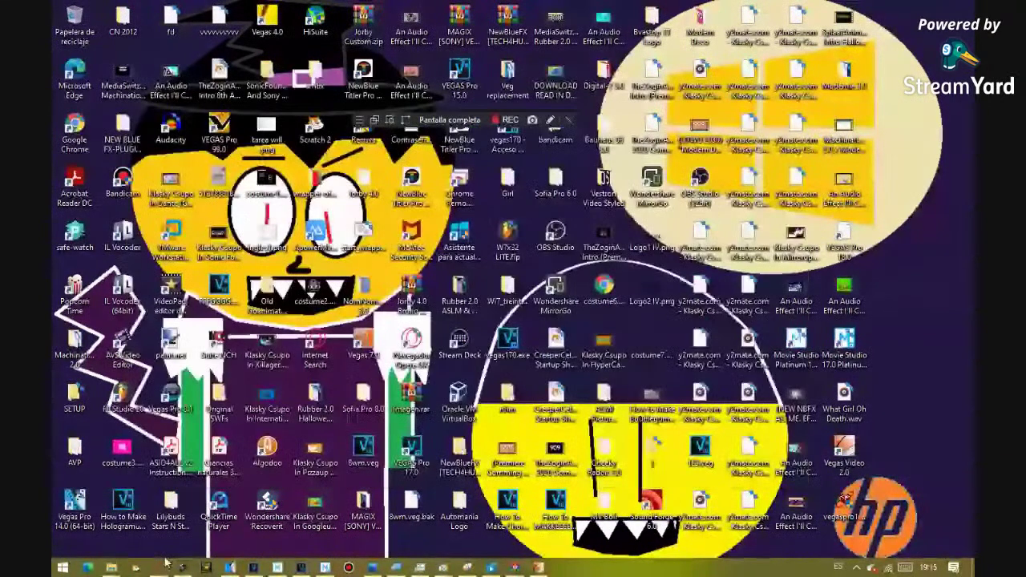
mouse_move(159, 567)
left_click(164, 542)
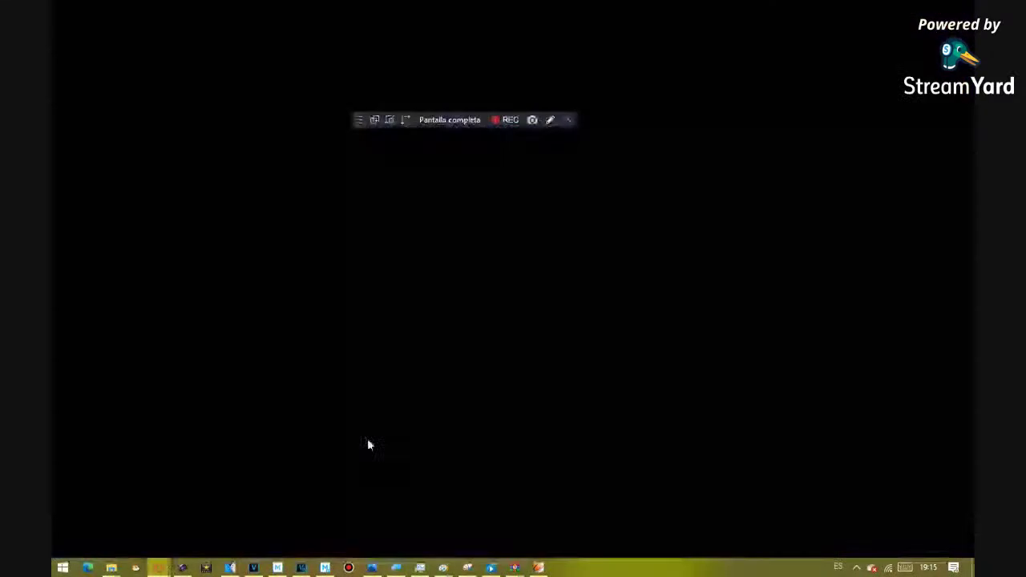